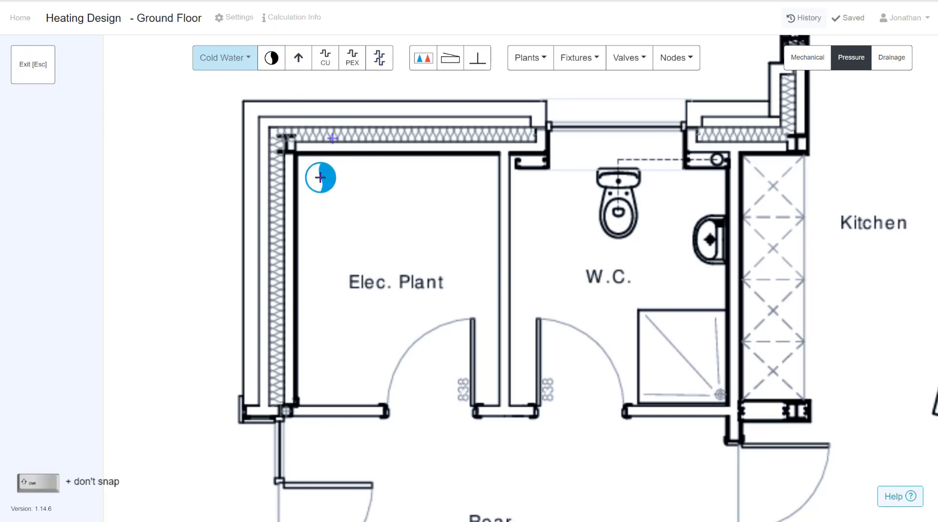
Place a cold water flow source in the upper-left corner of the Elec. Plant room with residual and static pressures of 3 bar
left_click(320, 178)
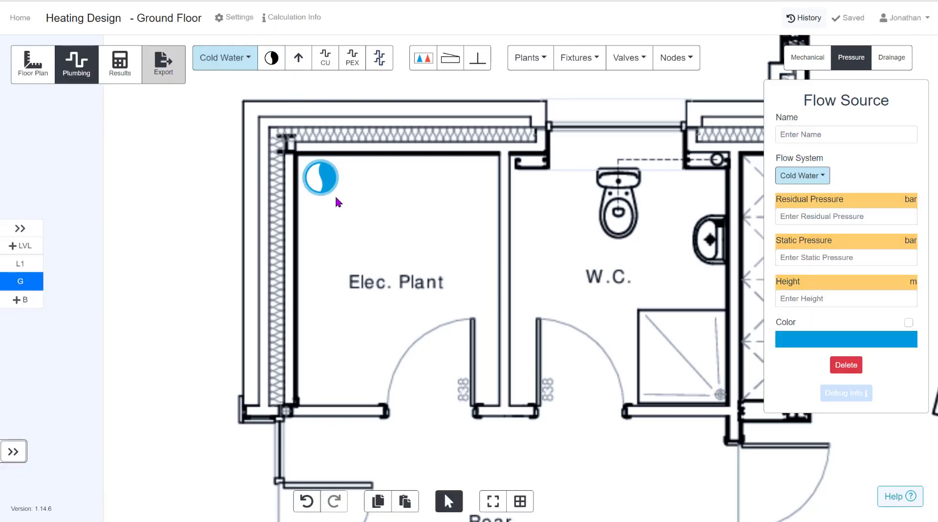
left_click(817, 221)
type("3")
left_click(812, 255)
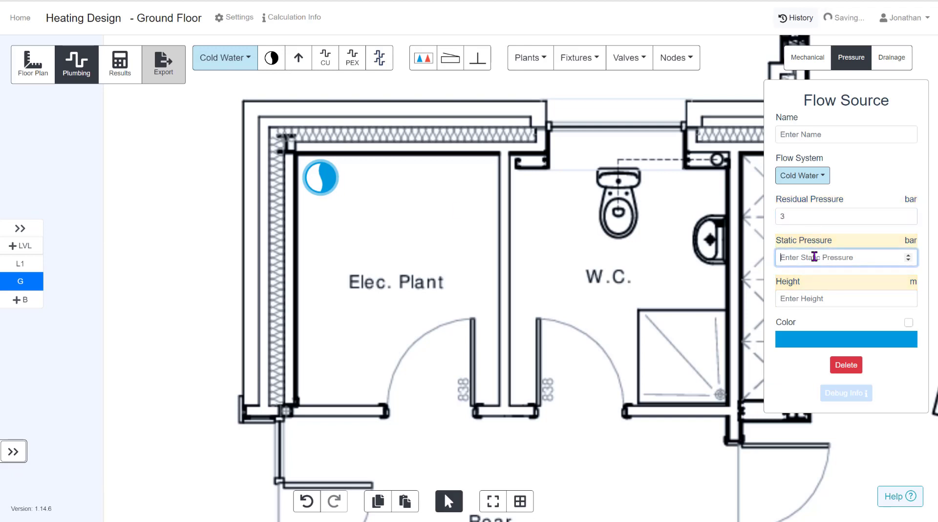
type("3")
left_click(798, 300)
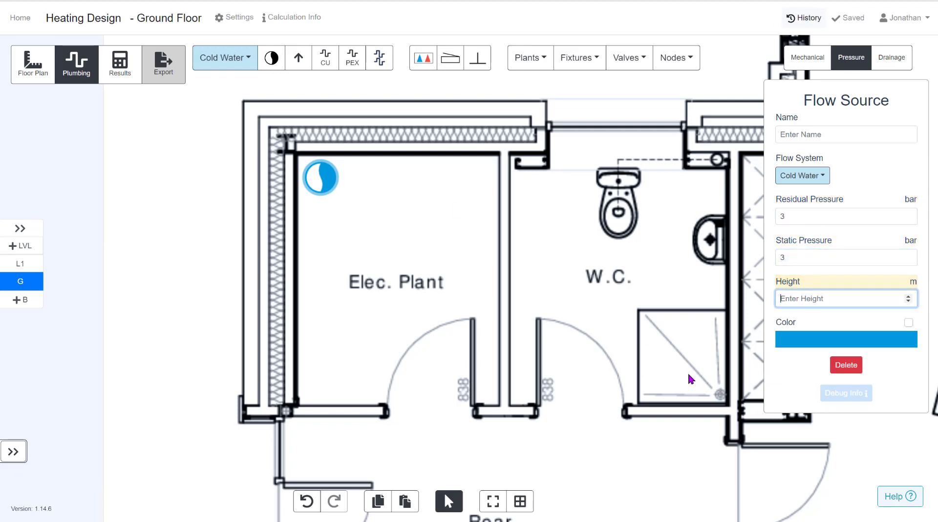
left_click(474, 276)
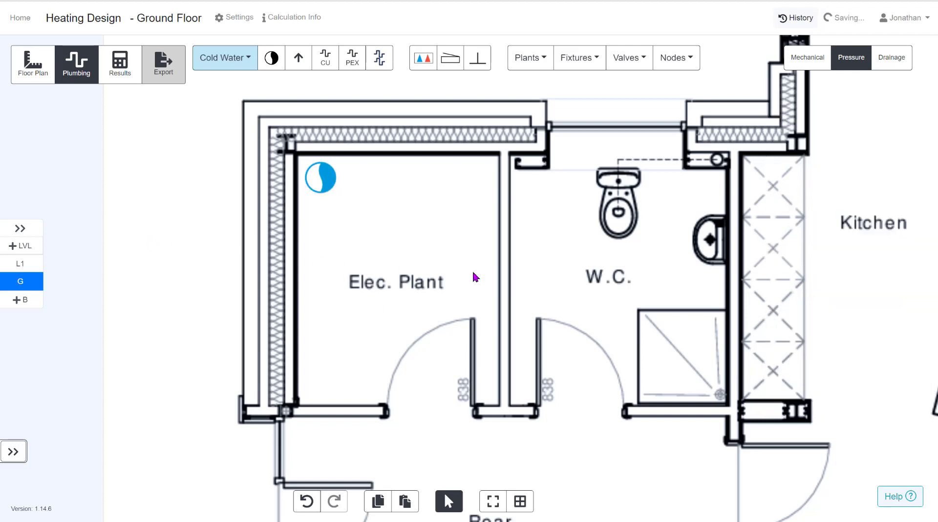
Place a cold water tank with pump, rotated 90°, in the Elec. Plant room's upper-right area and set its configuration to Duty Standby
left_click(530, 63)
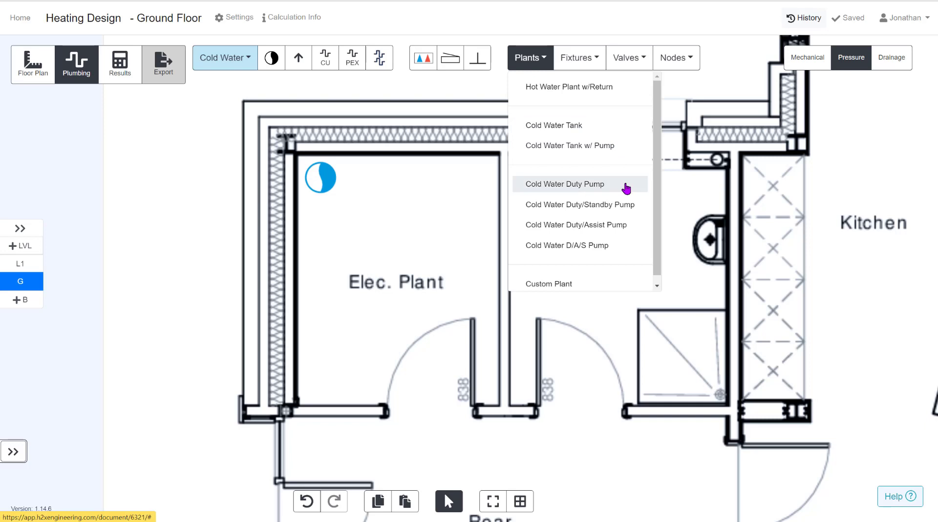
left_click(588, 146)
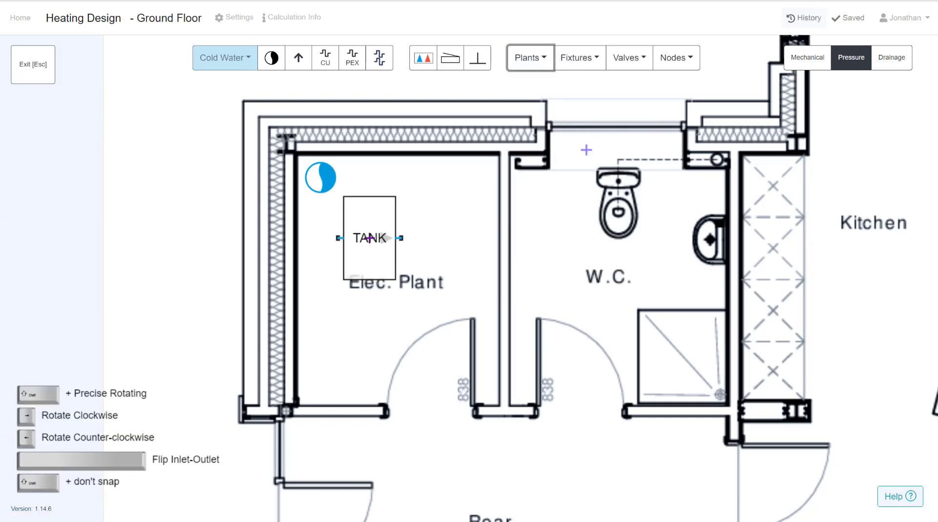
scroll(342, 264, "up", 3)
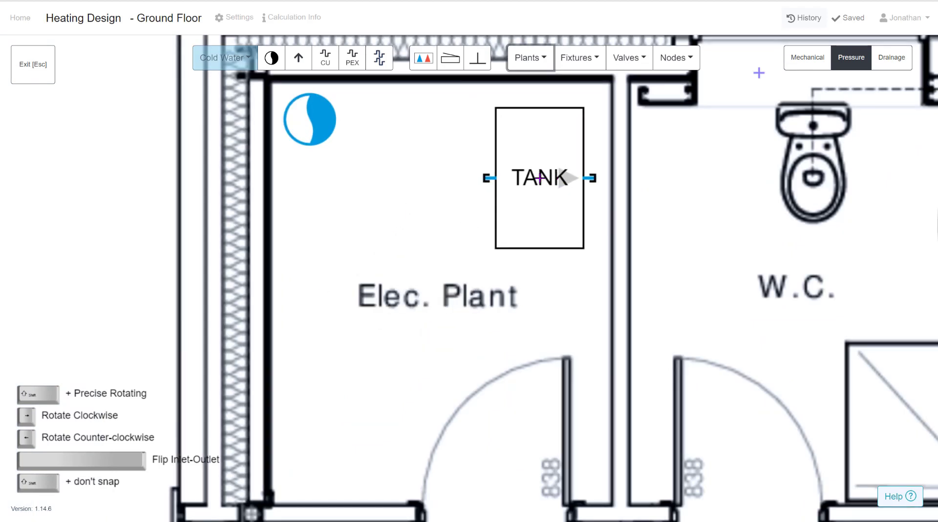
key("Right")
key("Right")
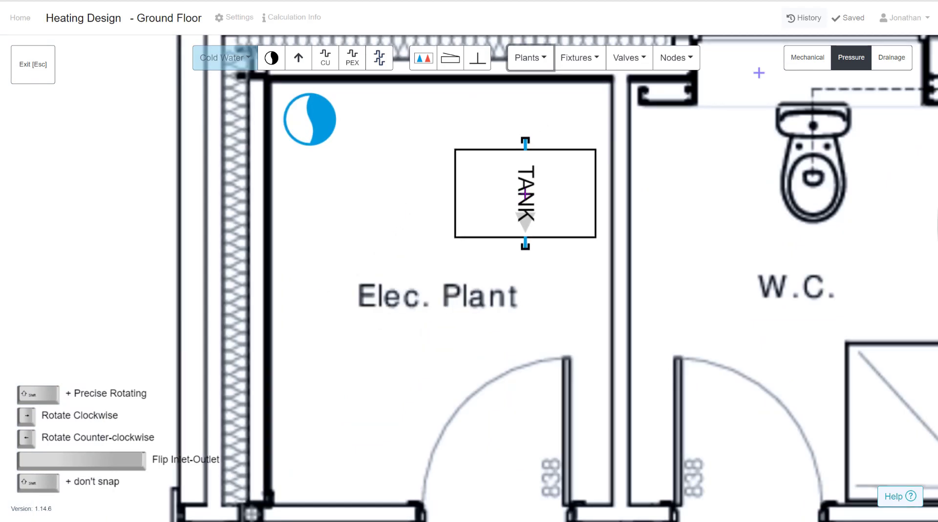
left_click(530, 200)
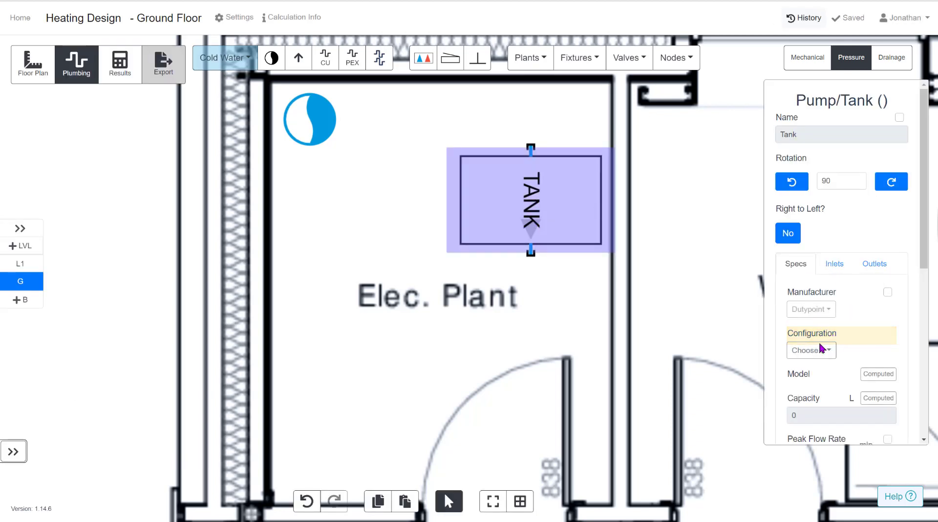
left_click(822, 350)
left_click(913, 241)
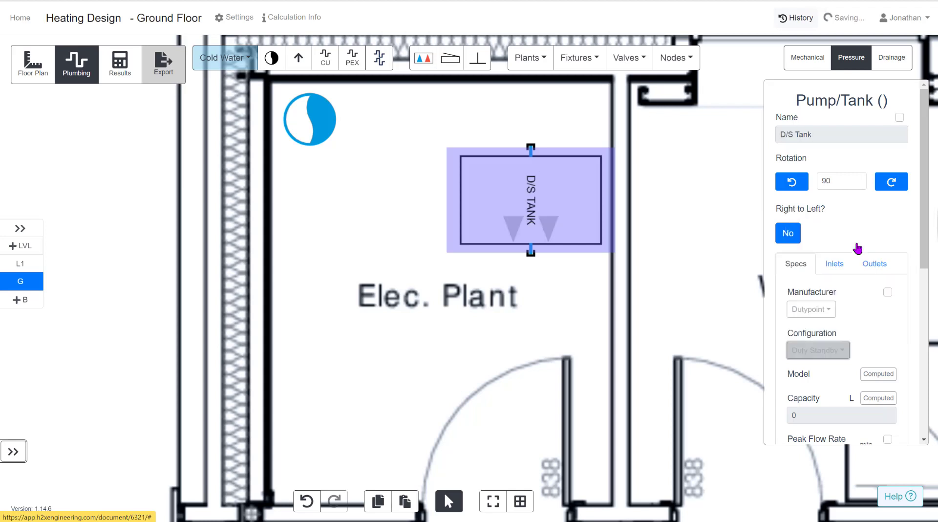
Review the tank's storage, pressure and dimension specifications, plus its inlet and outlet settings
left_click_drag(920, 218, 900, 349)
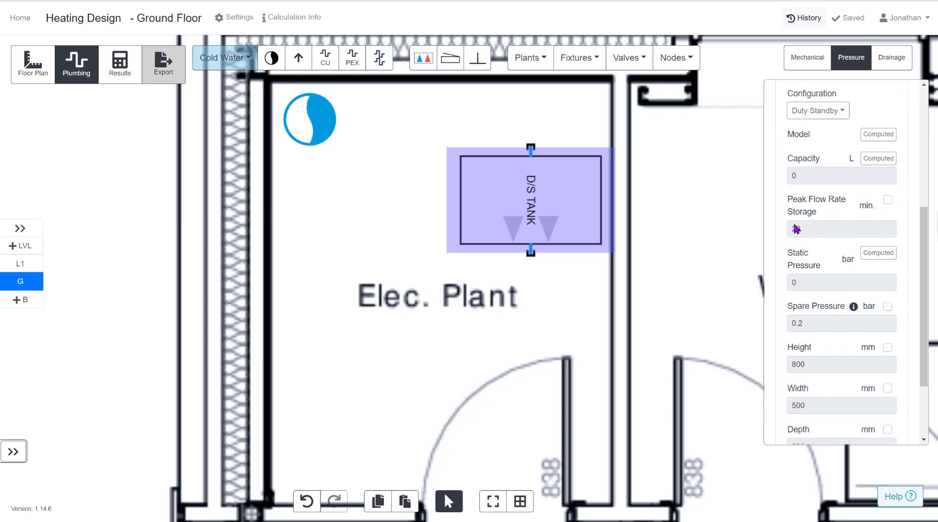
scroll(793, 283, "down", 1)
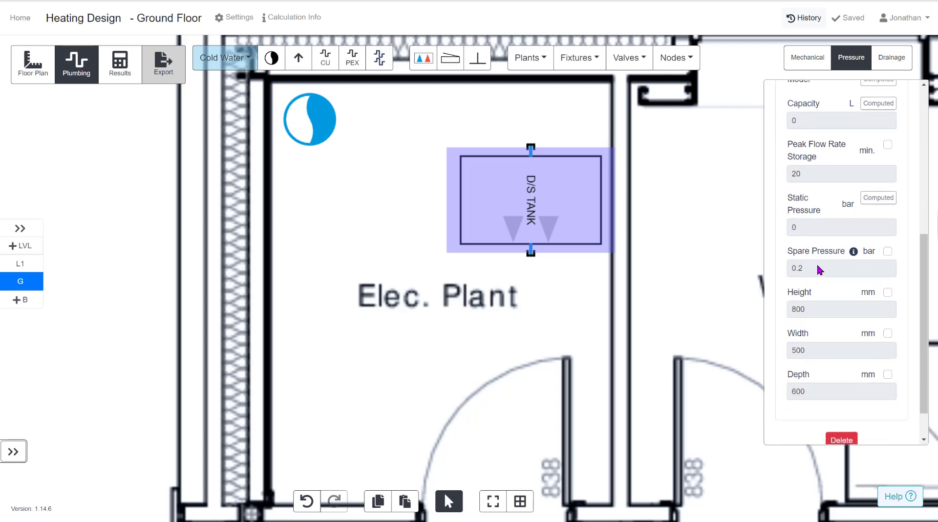
scroll(830, 283, "down", 1)
scroll(827, 293, "up", 4)
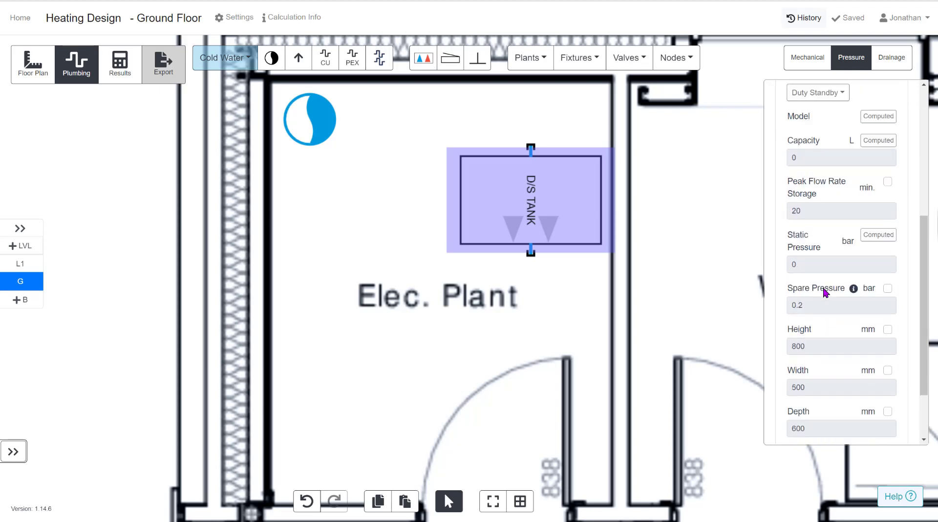
left_click(835, 147)
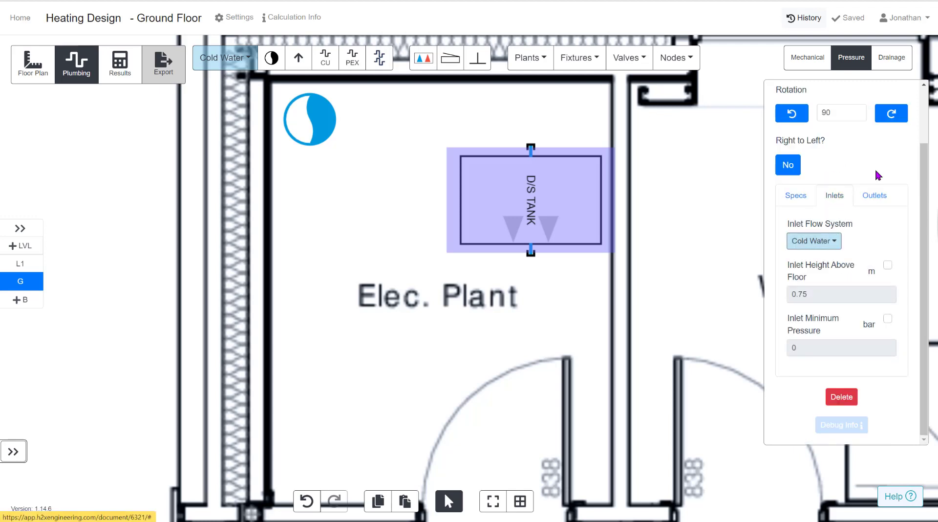
left_click(874, 194)
left_click(633, 325)
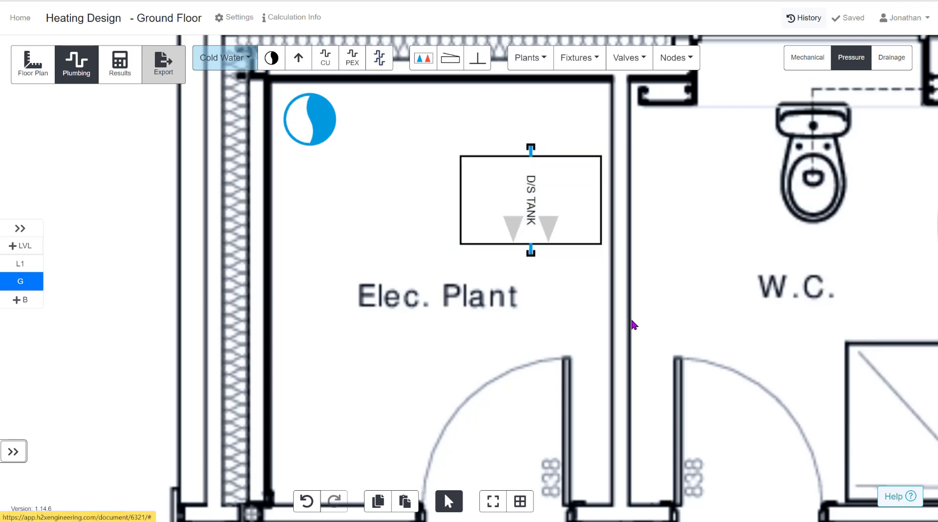
Place a hot water plant with return, rotated 90°, beside the Elec. Plant room's left wall below the flow source
left_click(541, 61)
left_click(544, 87)
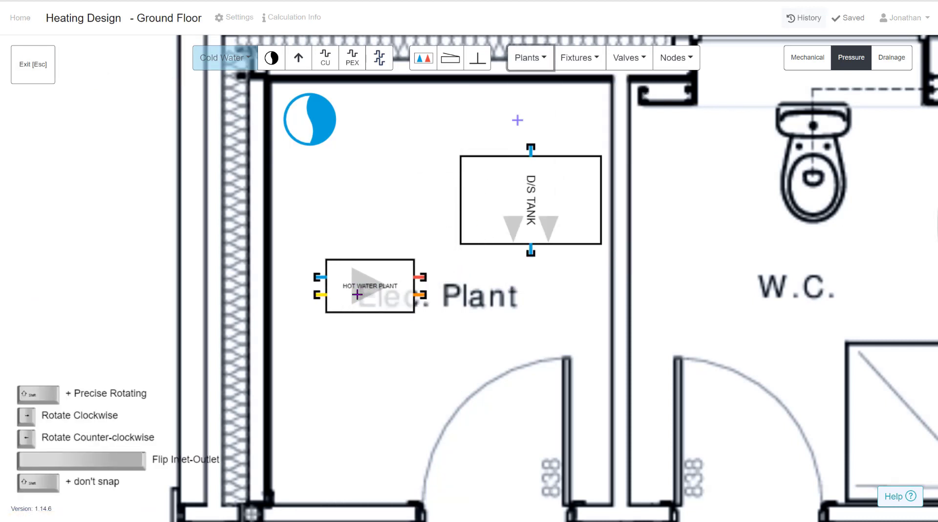
key("Right")
key("Right")
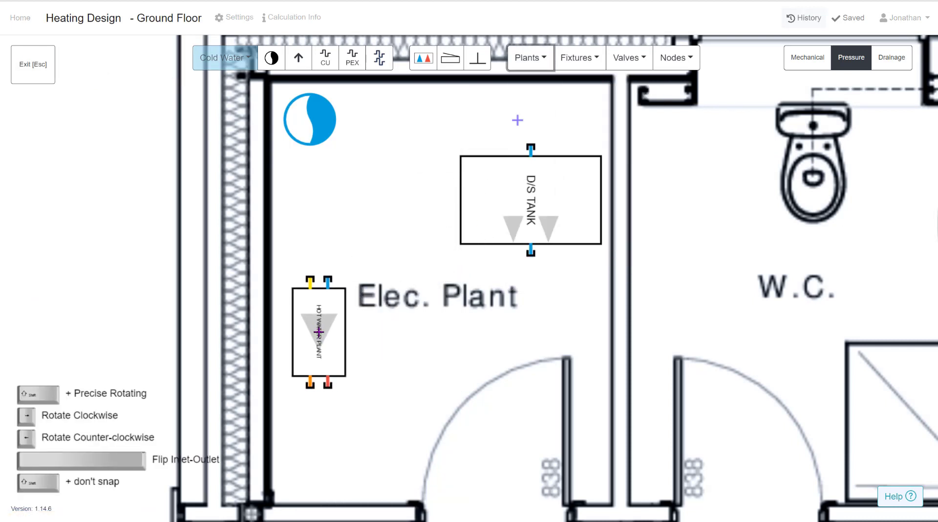
left_click(315, 331)
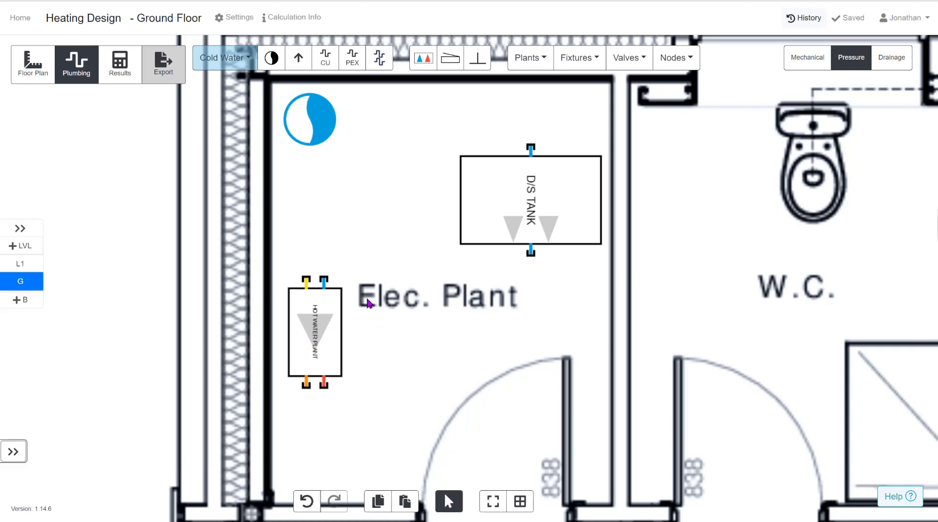
Draw a copper cold water reticulation pipe from the flow source, with one right-angle bend, to the tank's inlet
left_click(331, 69)
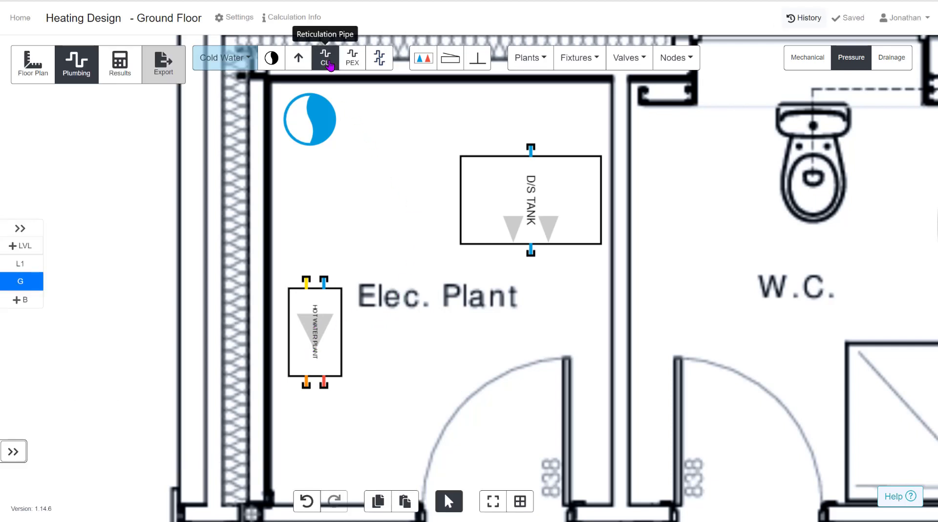
left_click(309, 119)
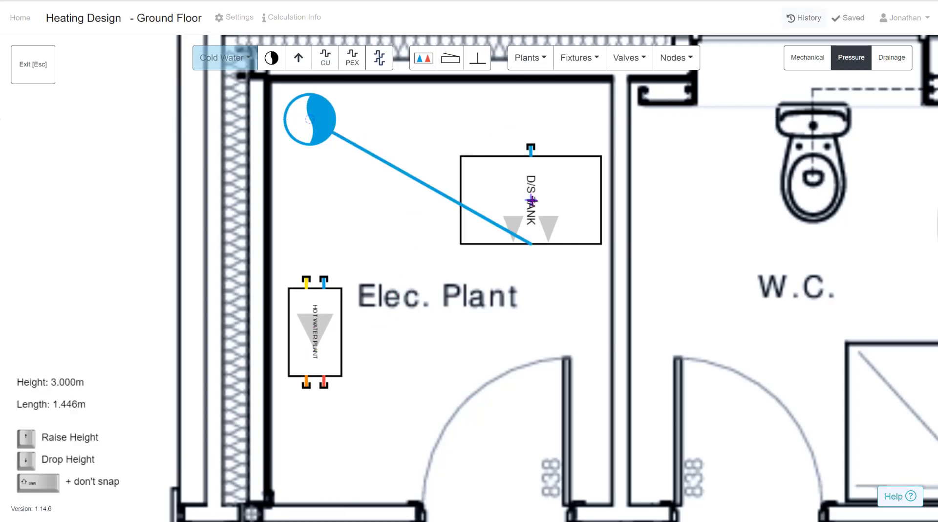
left_click(530, 120)
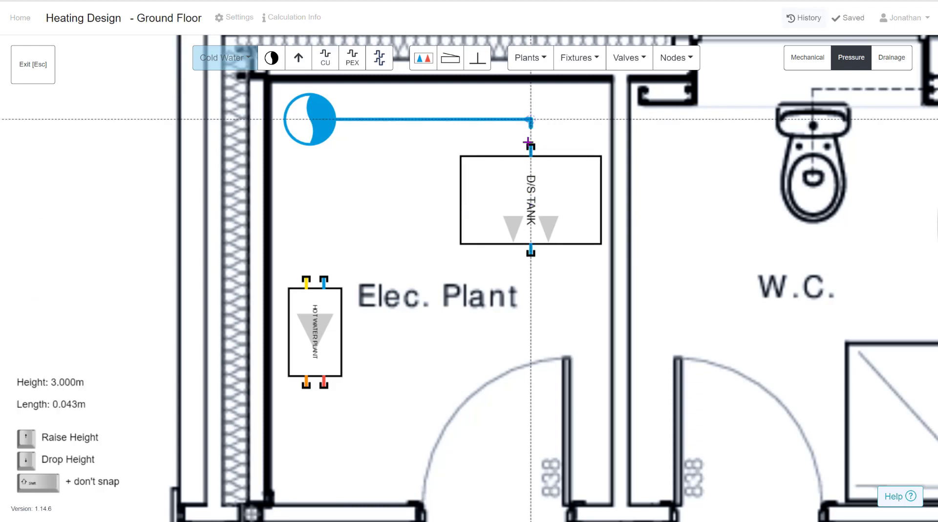
left_click(525, 165)
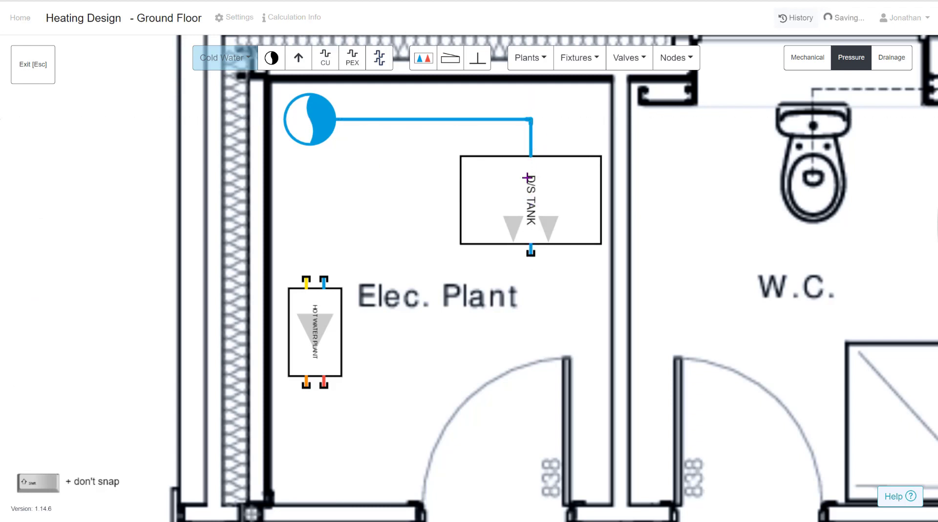
Run a cold water pipe from the tank's outlet, raise it to 2.5 m, and extend it about 3 m across the W.C. into the kitchen units
left_click(527, 243)
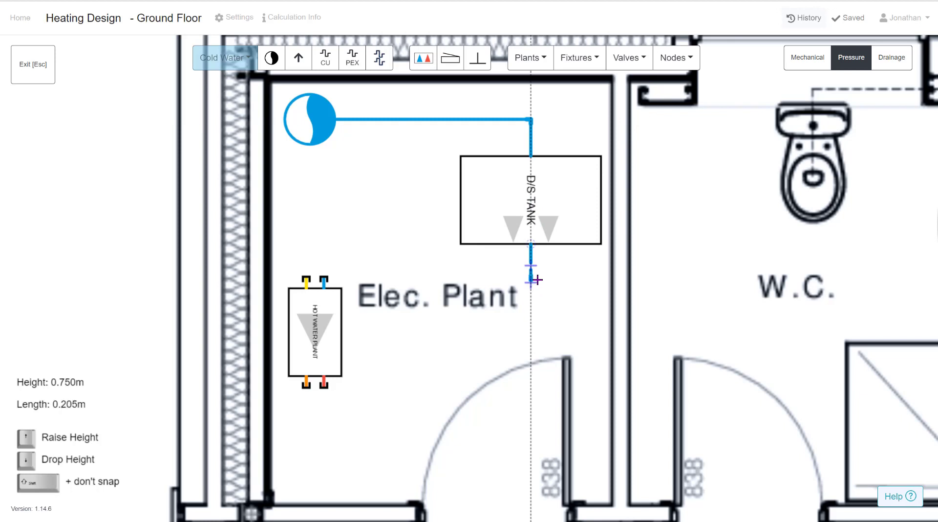
left_click(531, 277)
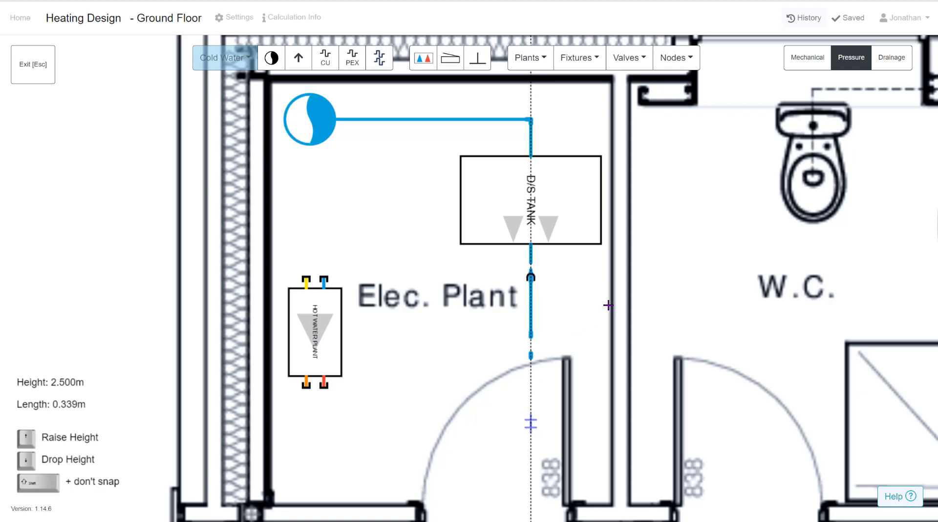
scroll(652, 290, "down", 3)
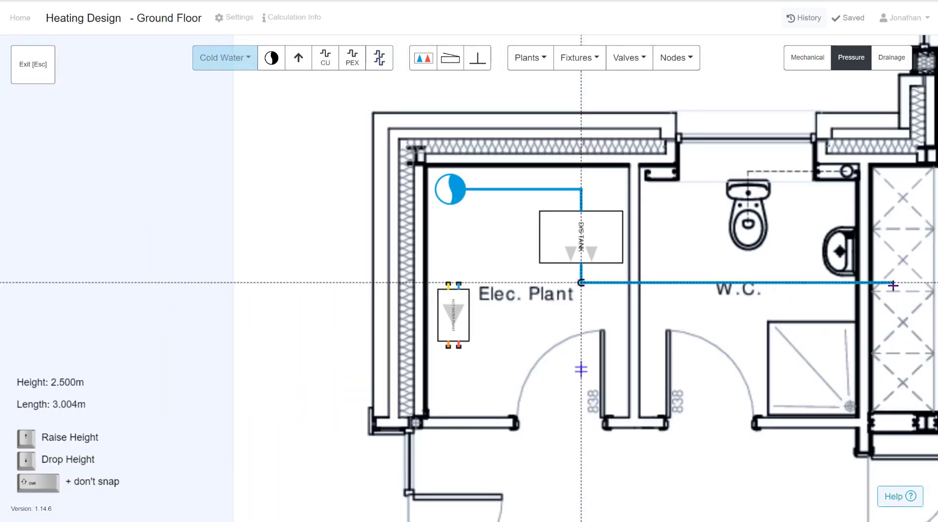
left_click(892, 285)
key("Escape")
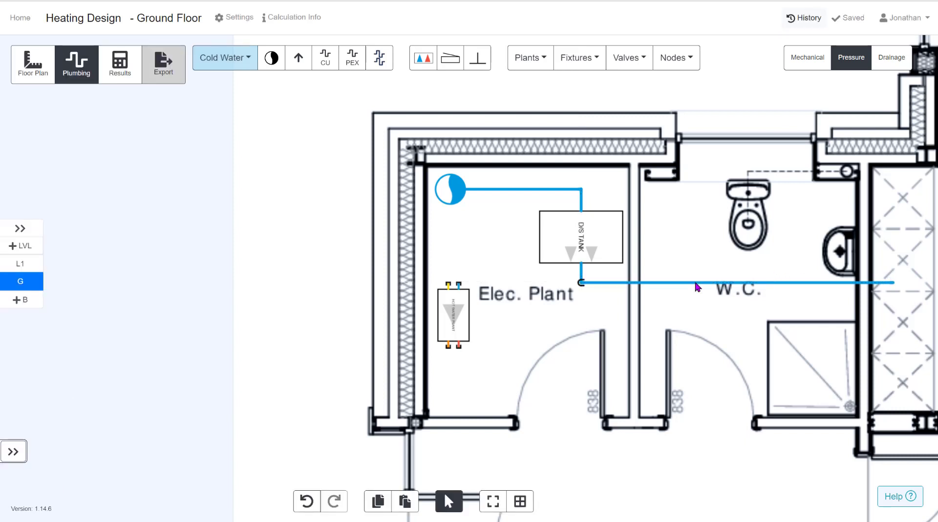
Branch a cold water pipe at 0.75 m height from the tank's outlet to the hot water plant's cold inlet and delete the surplus end piece
scroll(491, 291, "up", 5)
key("p")
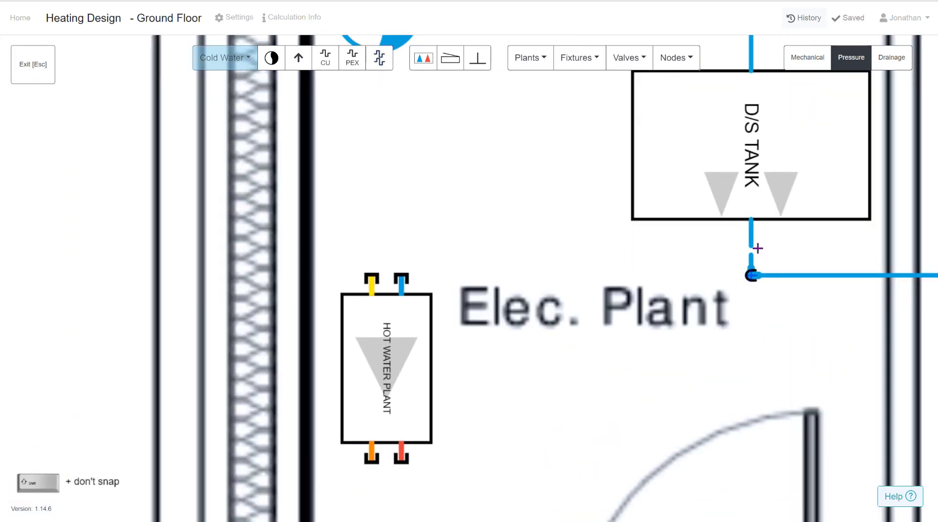
left_click(751, 247)
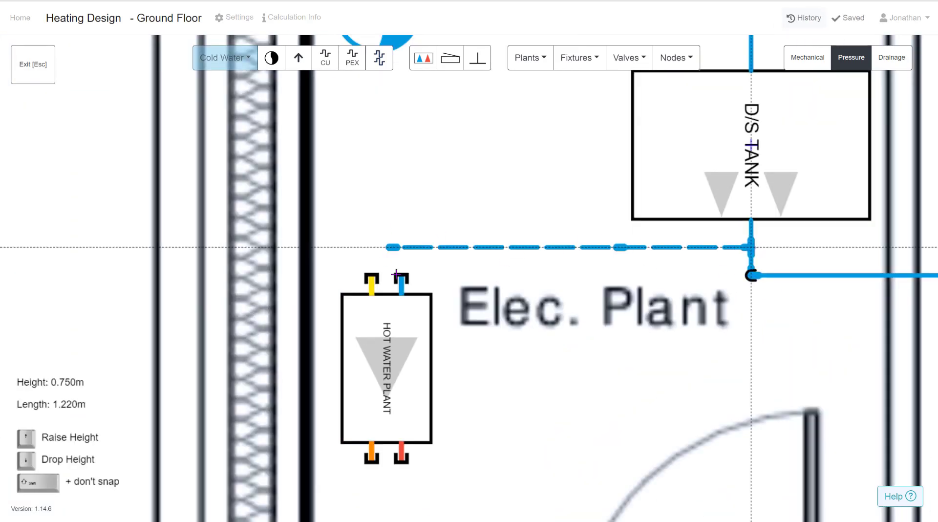
left_click(345, 218)
left_click(401, 279)
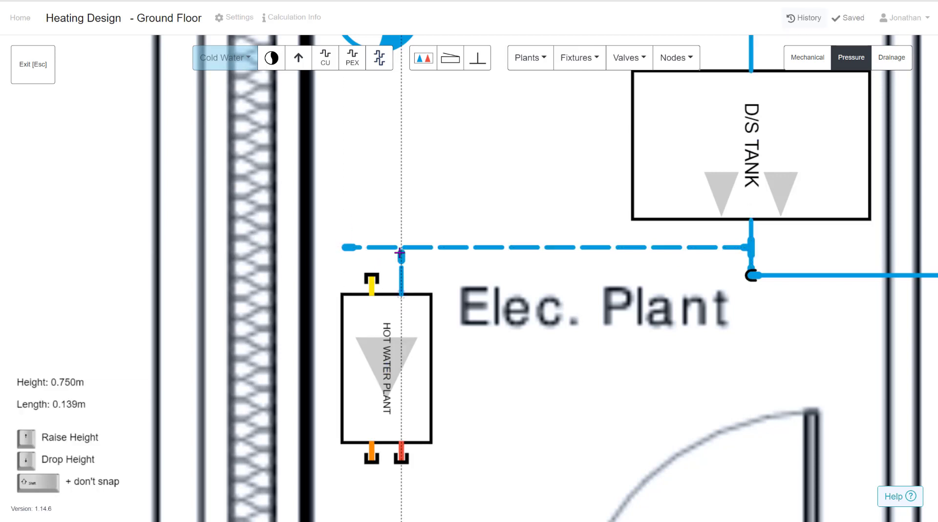
left_click(401, 247)
key("Escape")
left_click(371, 248)
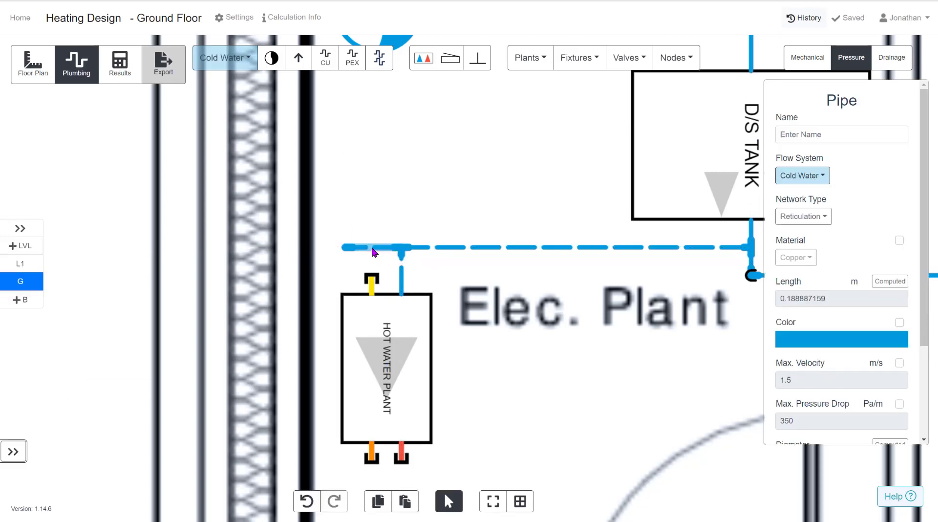
key("Delete")
Draw paired hot water flow and return pipes at 3 m height from the hot water plant's outlets across the W.C. into the kitchen units
scroll(380, 236, "down", 5)
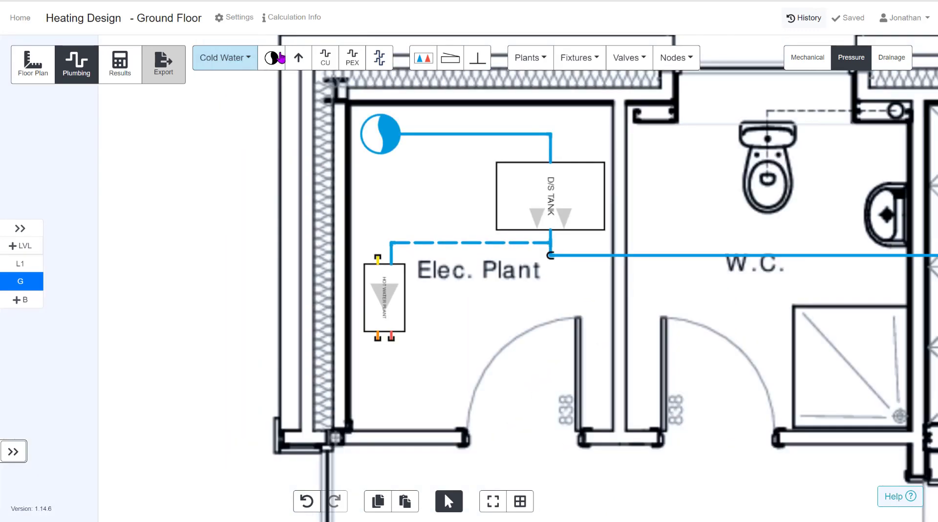
left_click(379, 58)
left_click(385, 335)
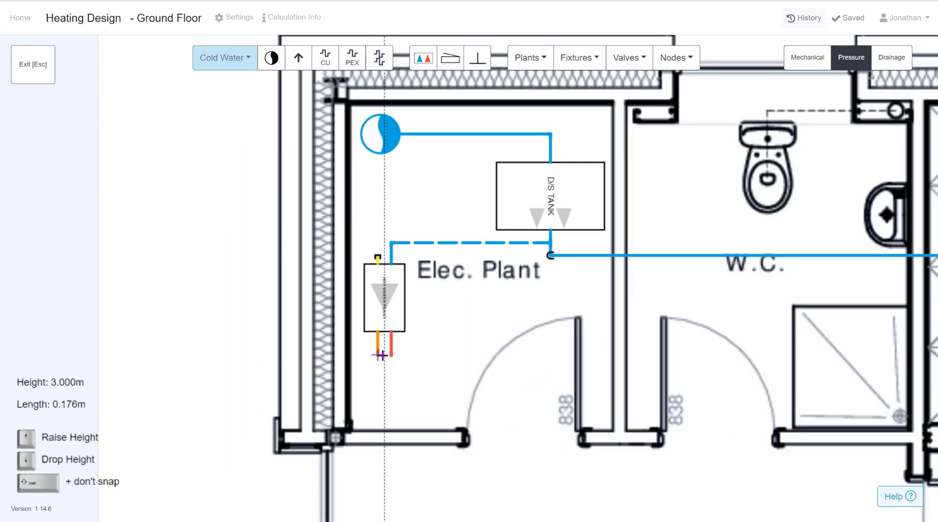
left_click(499, 355)
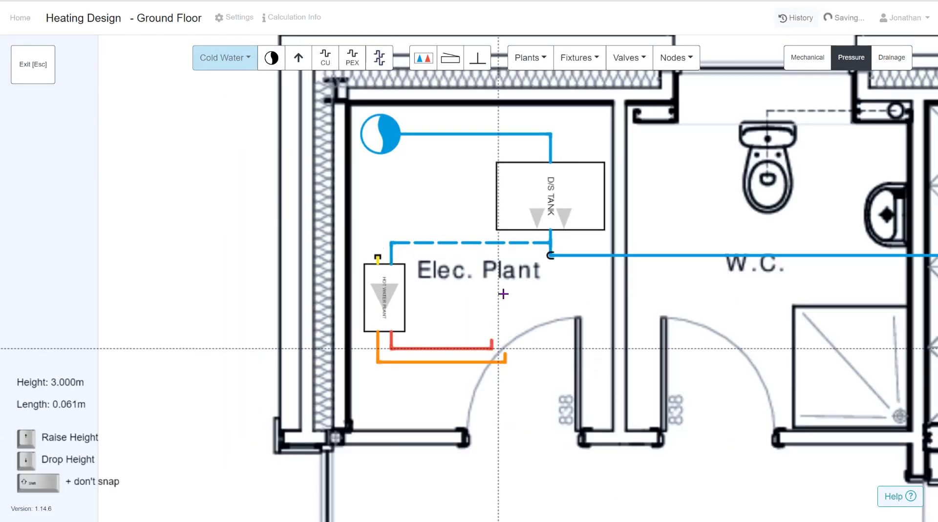
left_click(505, 294)
middle_click_drag(693, 294, 482, 285)
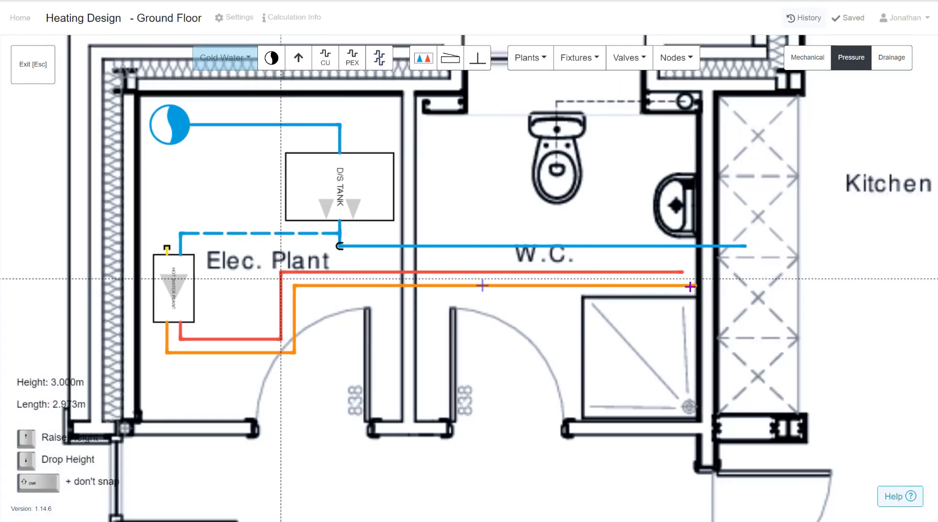
left_click(758, 273)
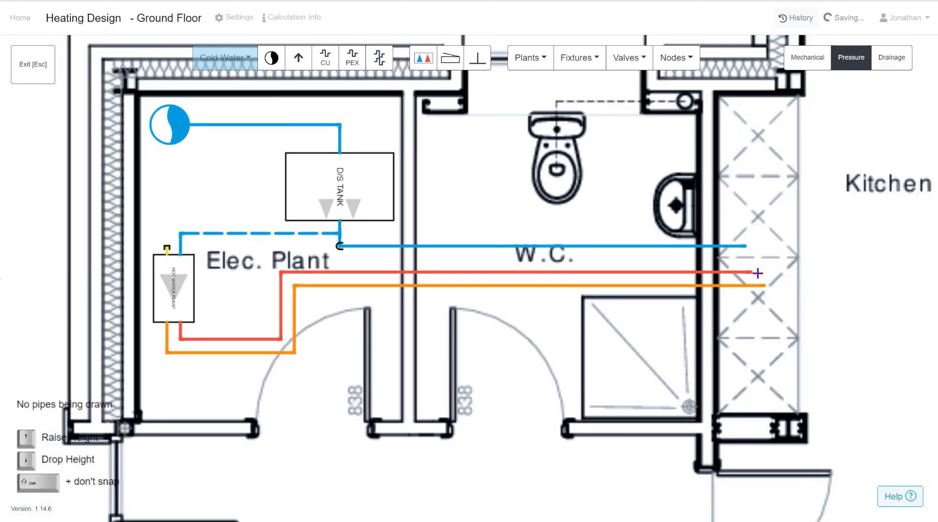
Move the hot water flow pipe across the W.C. closer to the cold water pipe
key("Escape")
scroll(687, 271, "up", 2)
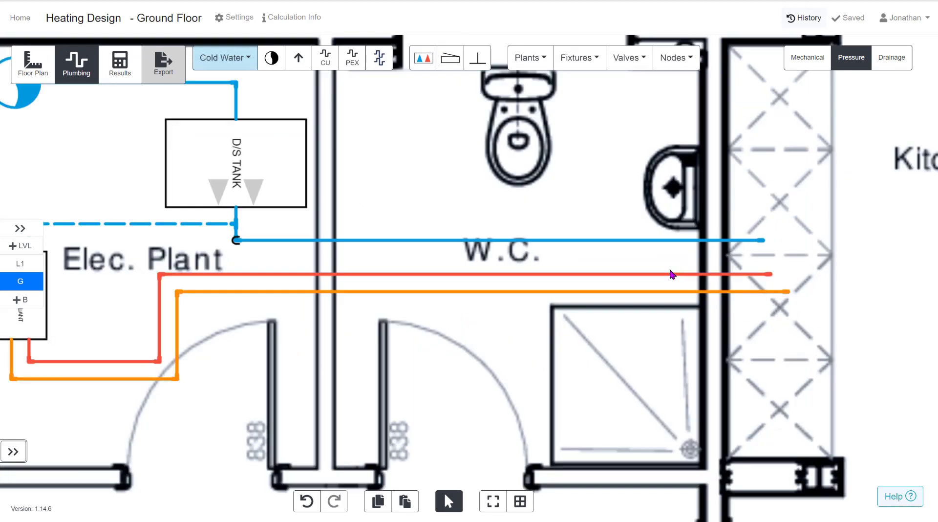
left_click_drag(660, 274, 670, 264)
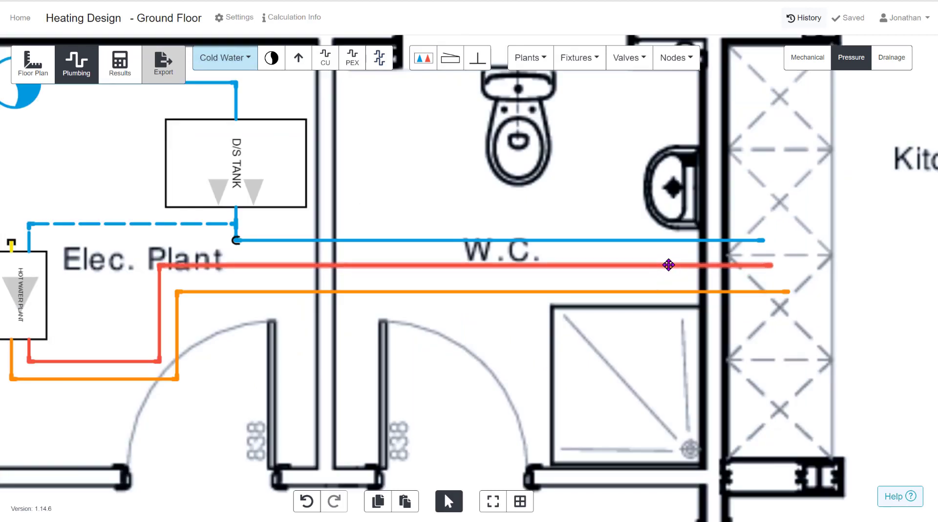
left_click(620, 326)
Place a WC fixture on the toilet's cistern in the W.C
left_click_drag(620, 331, 583, 362)
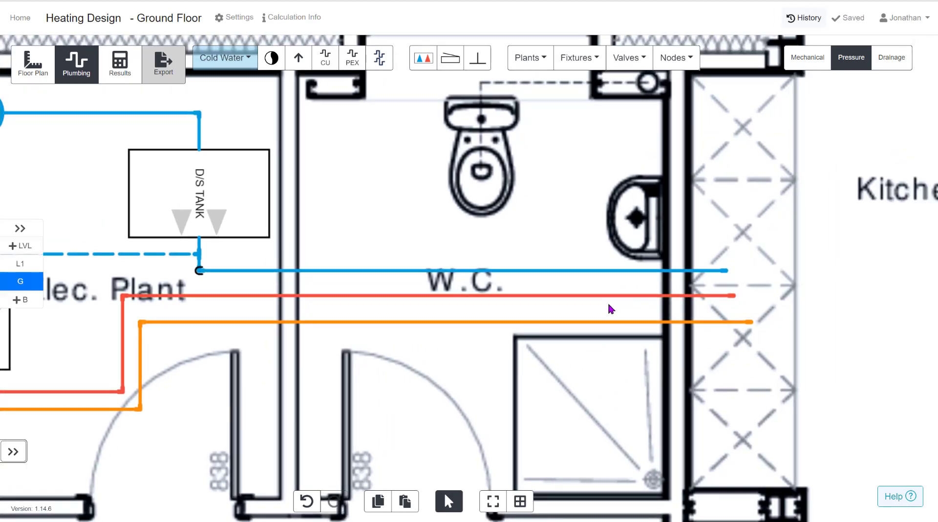
left_click_drag(546, 202, 503, 230)
left_click(588, 58)
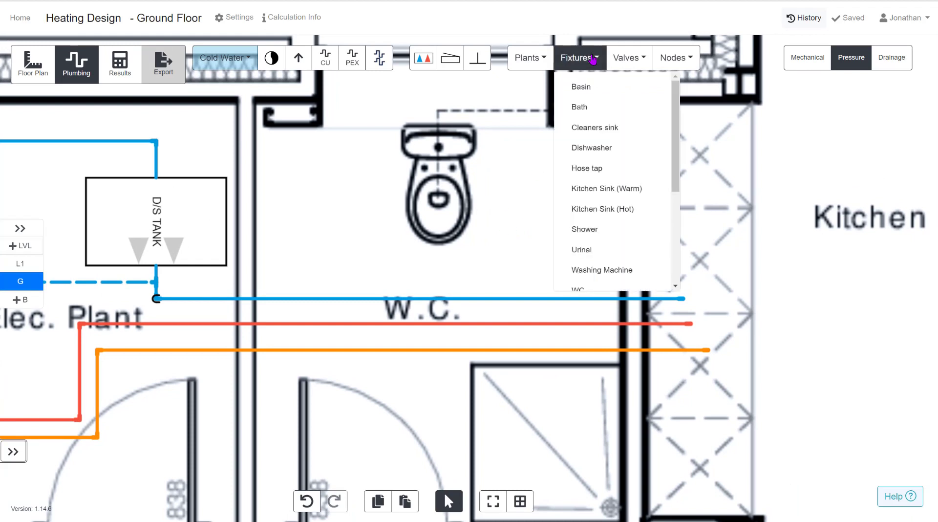
scroll(622, 178, "down", 3)
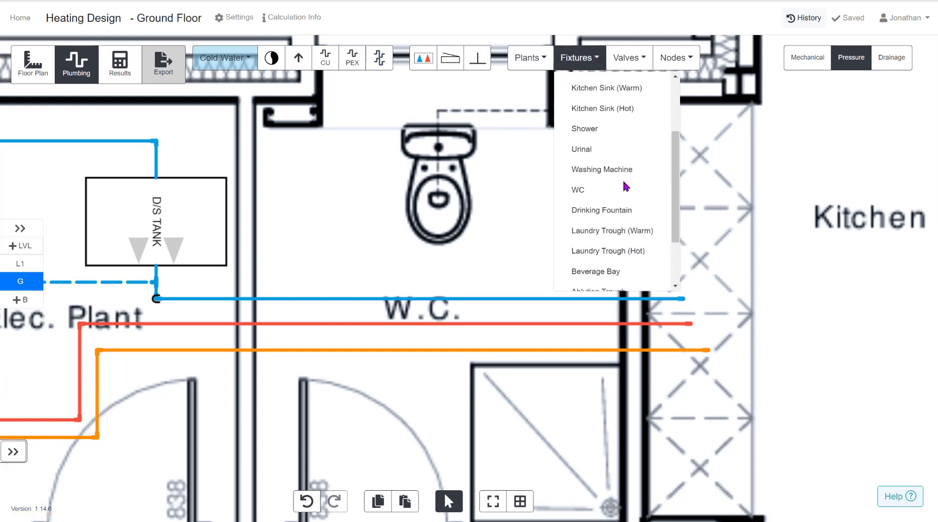
left_click(584, 191)
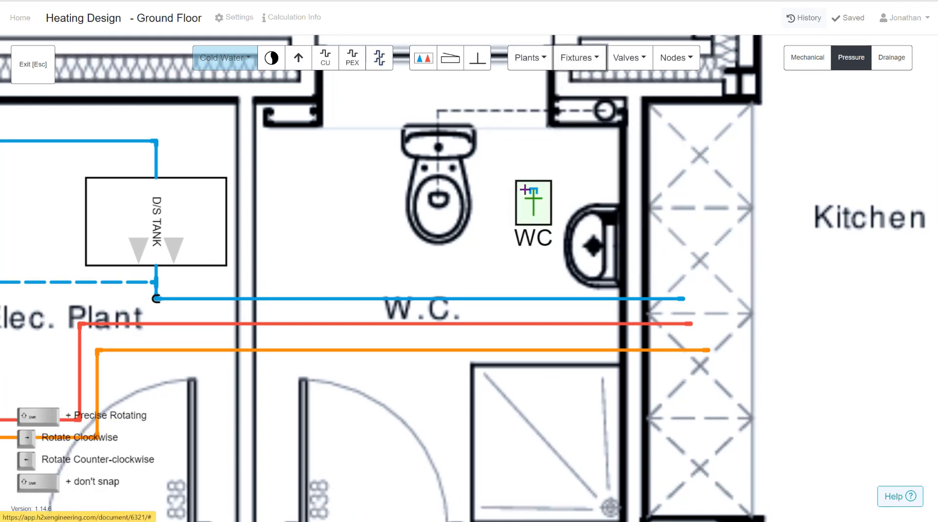
left_click(438, 141)
Place a basin fixture over the drawn basin in the W.C., rotated 90° so its inlets face the wall
left_click(570, 66)
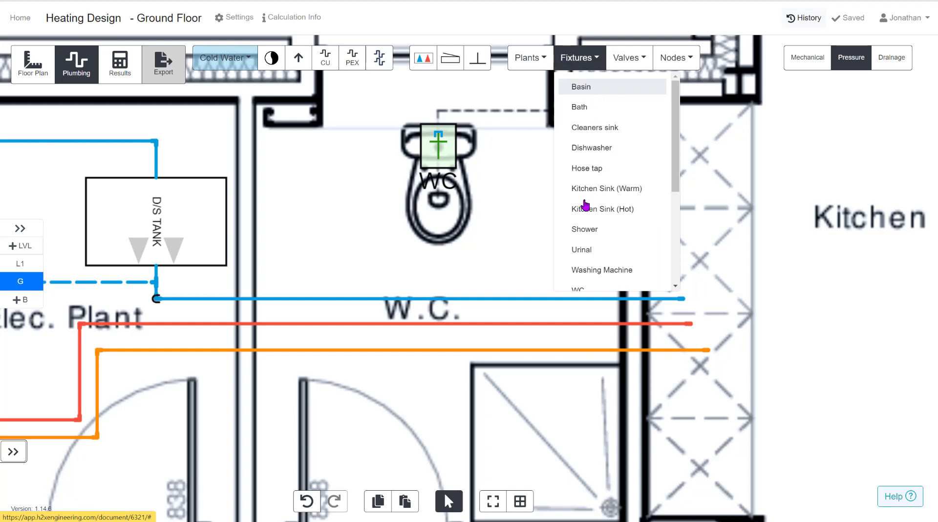
left_click(581, 87)
key("Right")
key("Right")
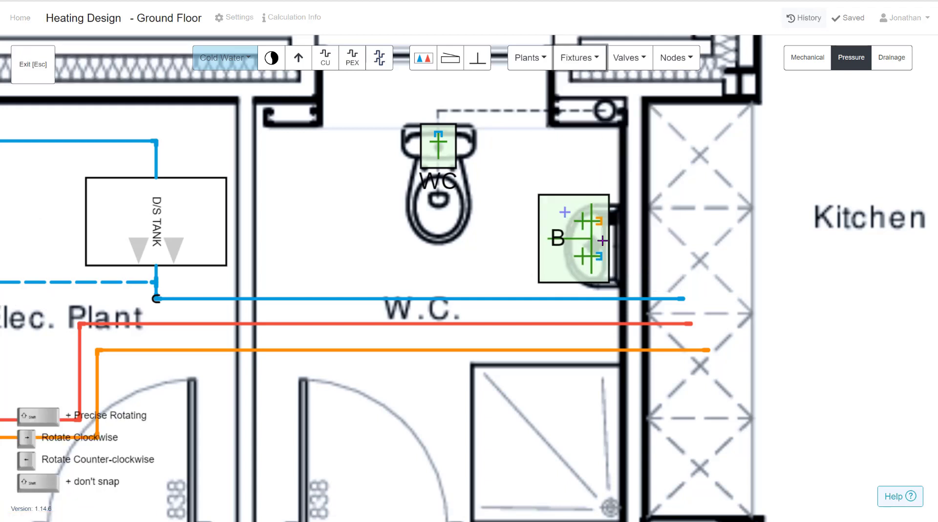
left_click(565, 211)
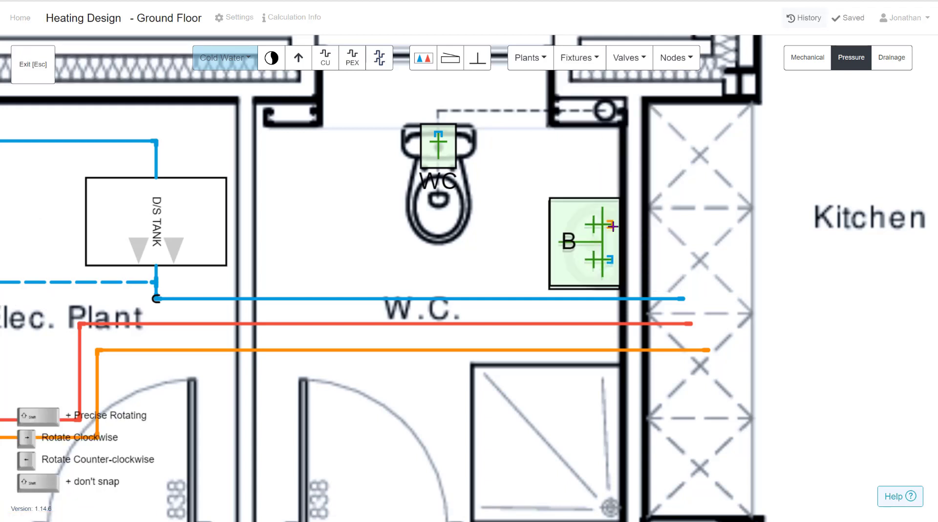
scroll(596, 415, "down", 2)
key("Escape")
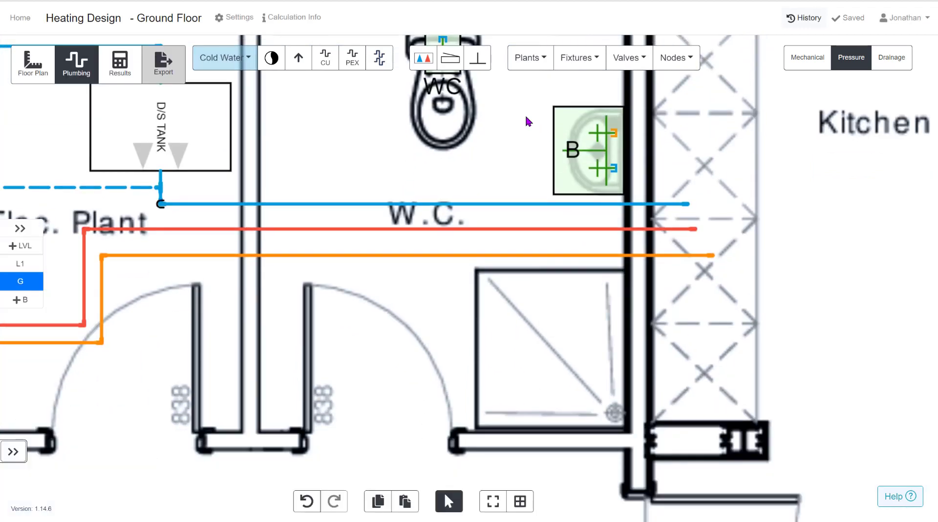
Place a shower fixture in the W.C.'s shower tray, rotated so its inlets face the kitchen-side wall
left_click(577, 57)
left_click(606, 228)
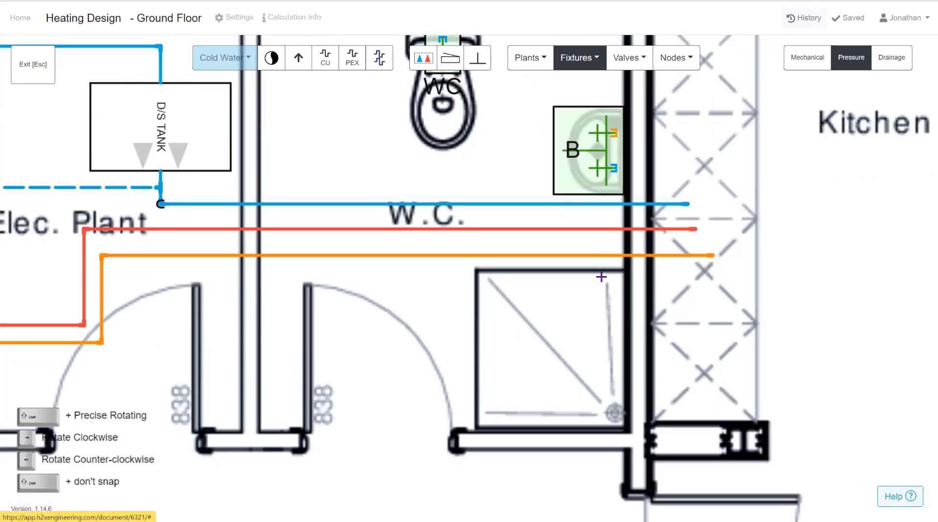
key("Right")
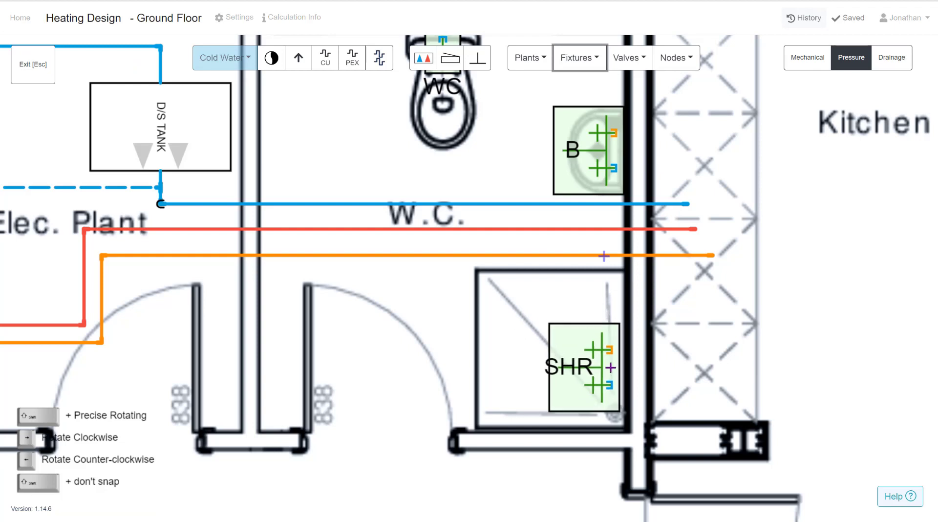
left_click(613, 370)
scroll(652, 353, "down", 2)
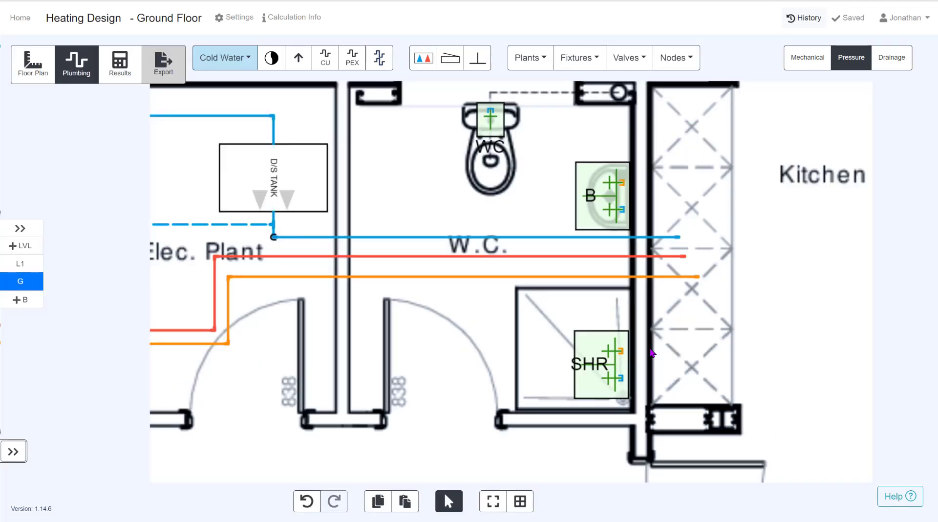
Auto-connect the WC fixture to the cold water pipe crossing the room
left_click_drag(496, 187, 506, 239)
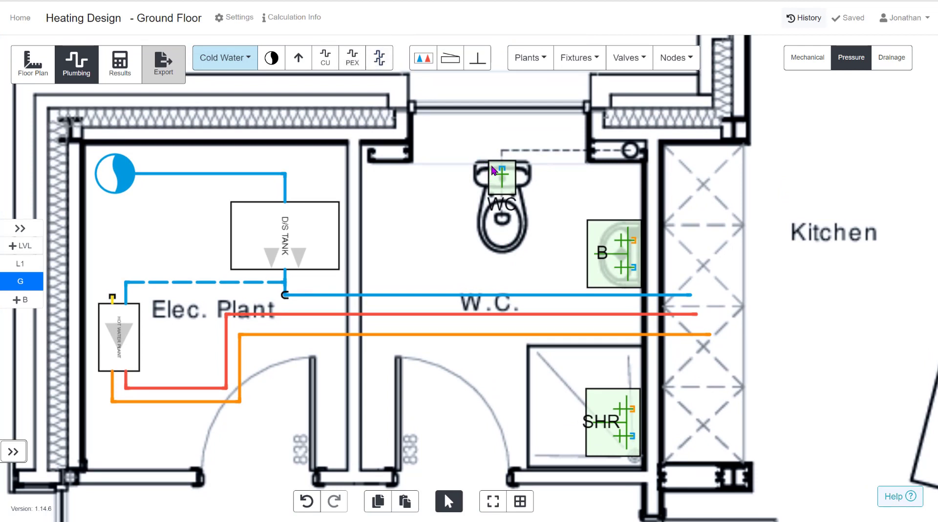
left_click(363, 64)
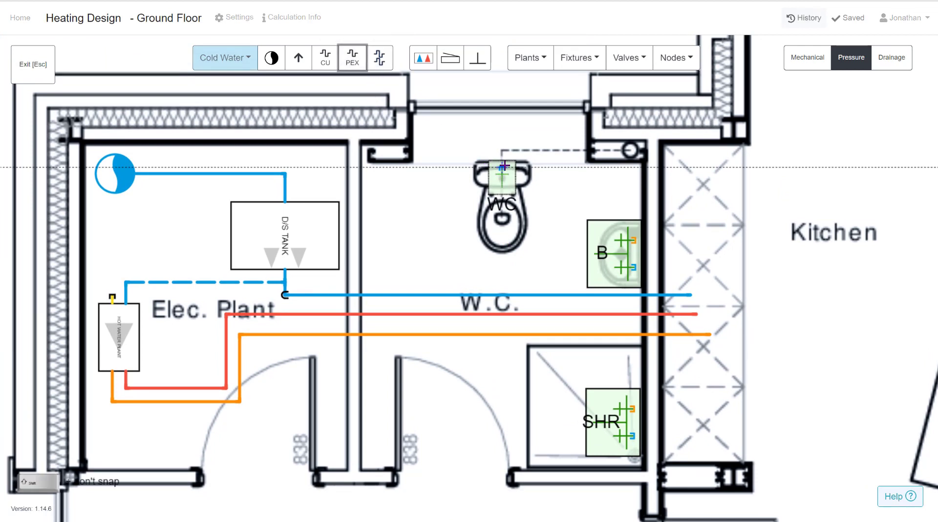
key("Escape")
left_click(497, 178)
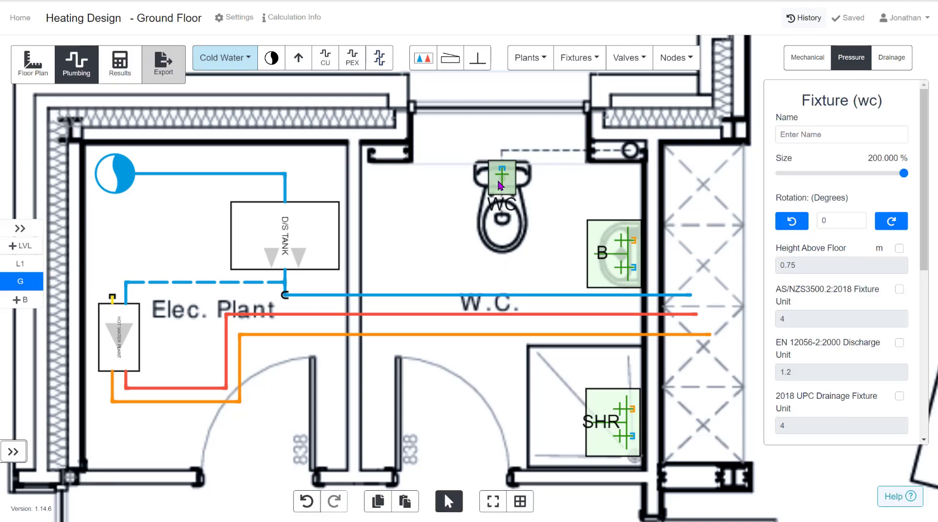
left_click(503, 296, "ctrl")
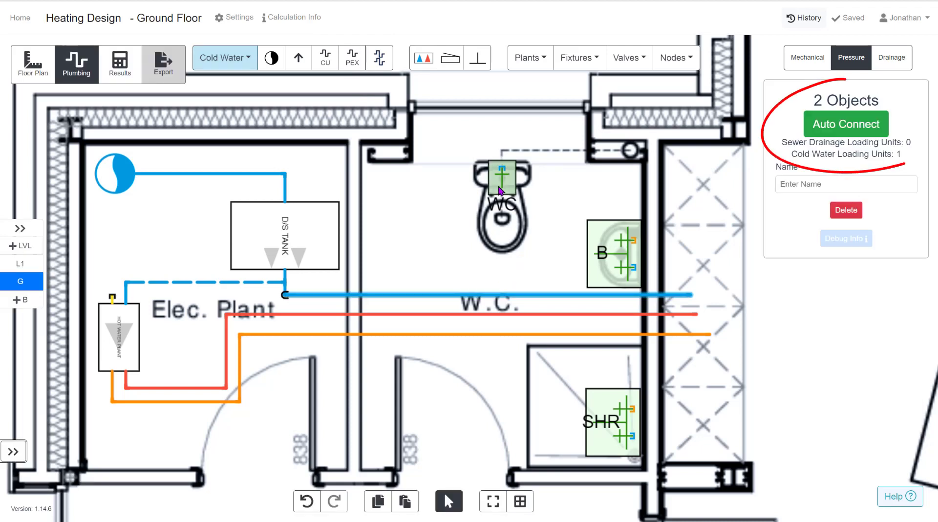
left_click(830, 125)
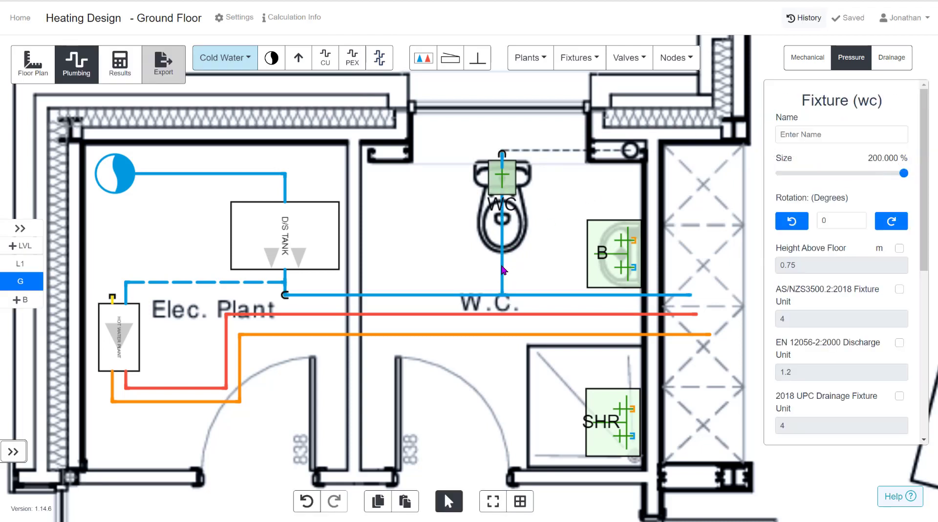
Place a thermostatic mixing valve in the wall behind the basin, rotated to face it and auto-connected to the cold and hot water pipes
left_click_drag(552, 363, 521, 337)
scroll(620, 219, "up", 5)
scroll(621, 218, "down", 5)
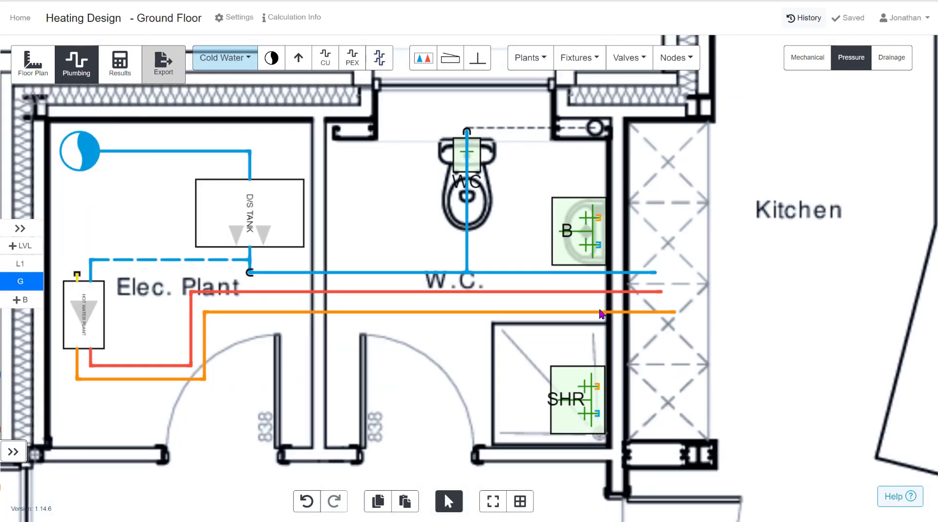
left_click(449, 58)
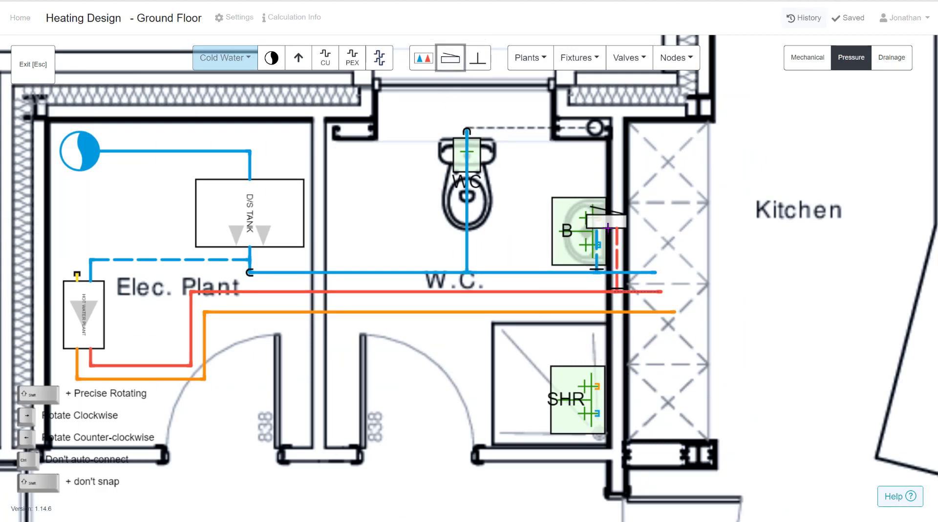
scroll(608, 228, "up", 3)
key("Right")
key("Right")
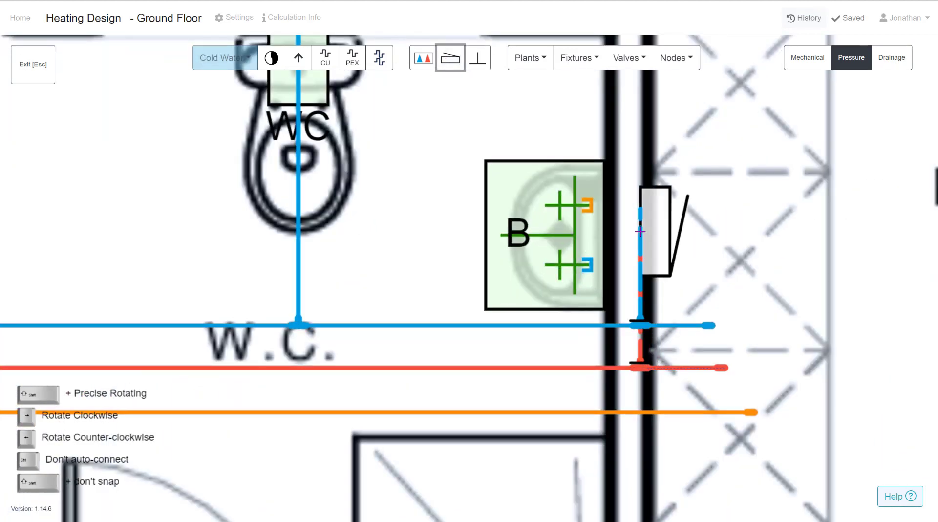
key("Right")
key("Right")
key("Right")
key("Right")
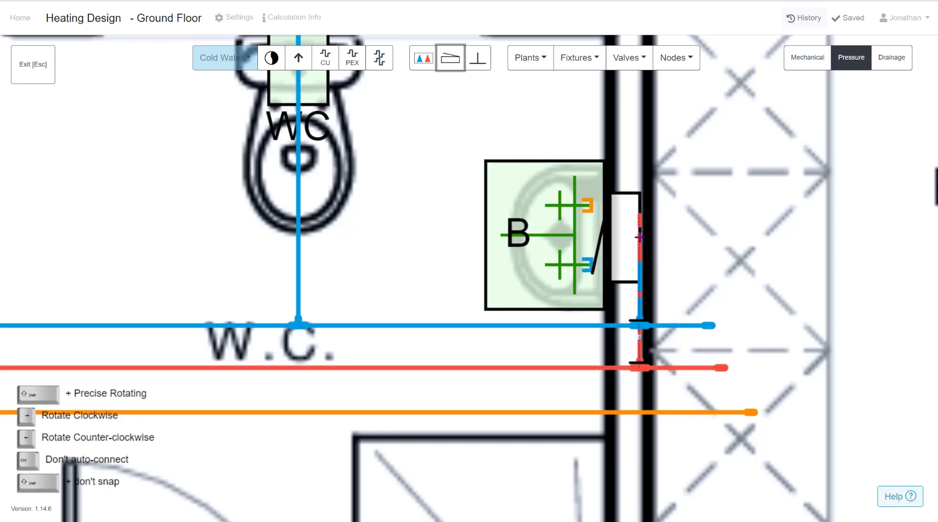
left_click(639, 237)
Shift the basin slightly away from the wall and connect its warm and cold inlets to the mixing valve
left_click_drag(567, 243, 550, 241)
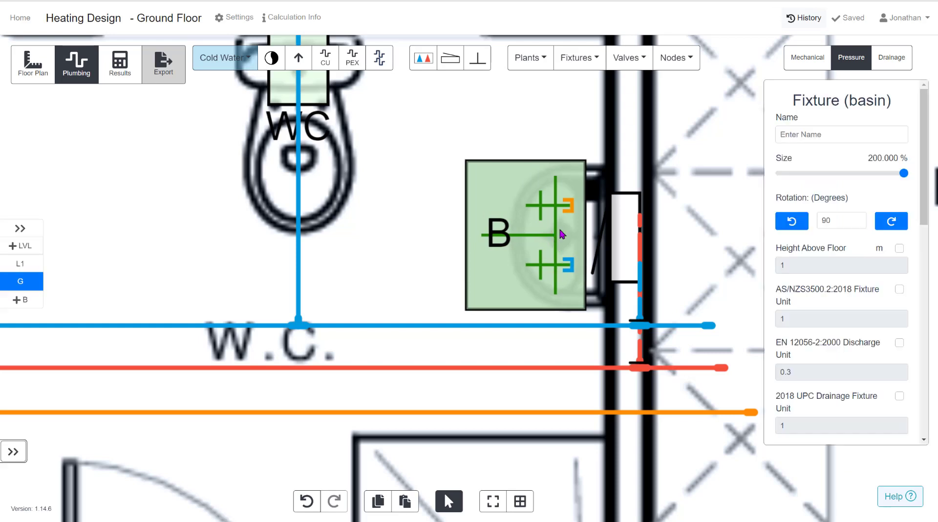
left_click(600, 250)
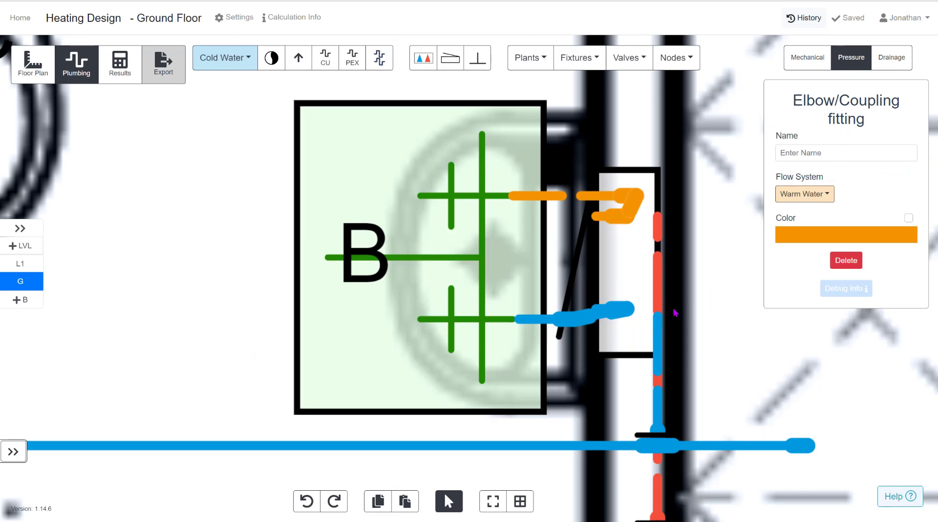
left_click(694, 311)
scroll(693, 312, "down", 6)
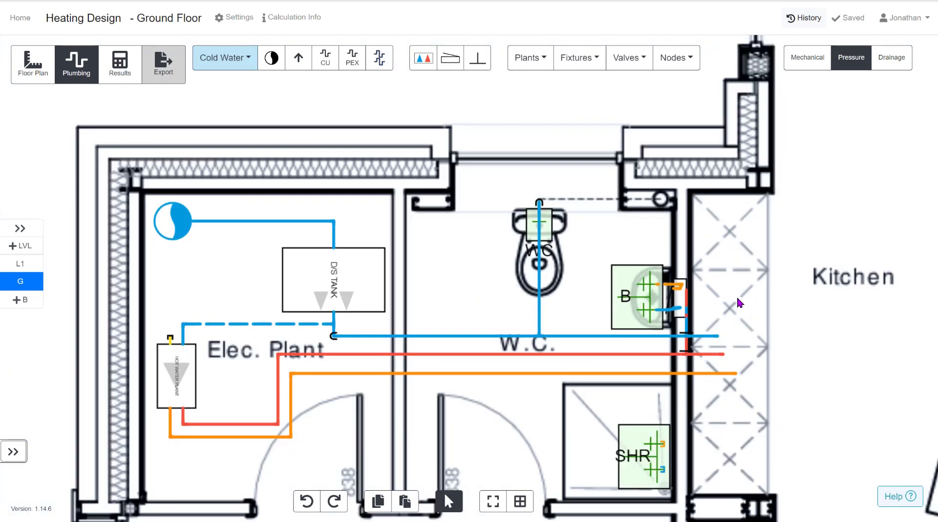
Run a PEX cold water pipe from the shower's cold inlet through the wall to the main cold pipe and delete the main's surplus end
left_click_drag(704, 340, 688, 283)
scroll(652, 370, "up", 3)
left_click_drag(694, 391, 679, 353)
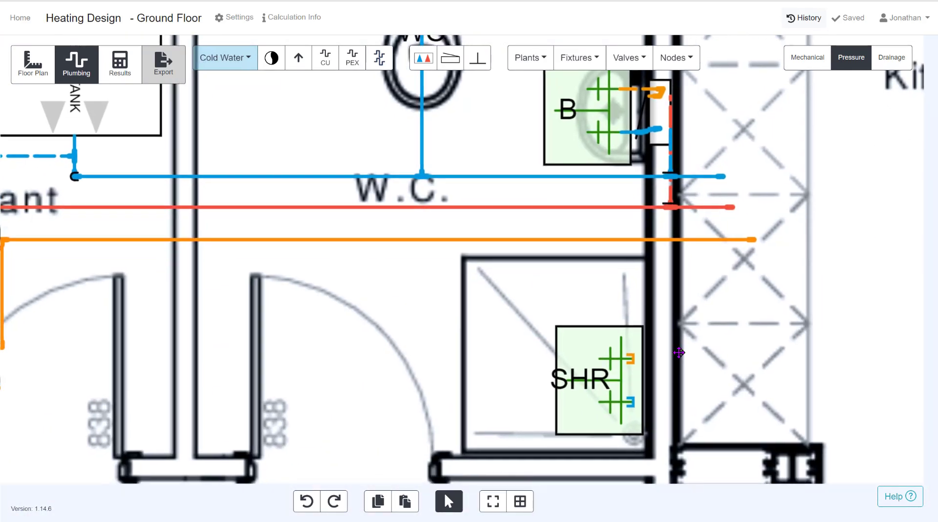
scroll(627, 357, "up", 4)
scroll(624, 359, "down", 4)
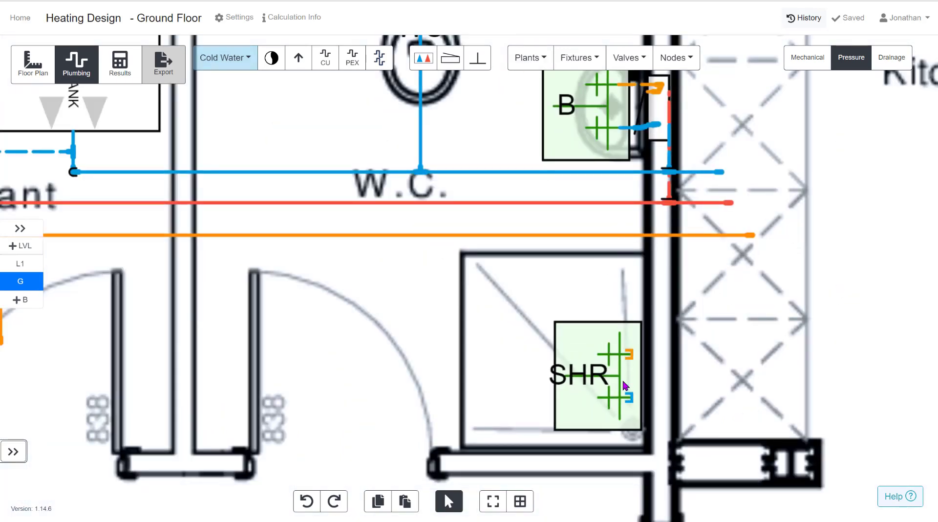
left_click(349, 62)
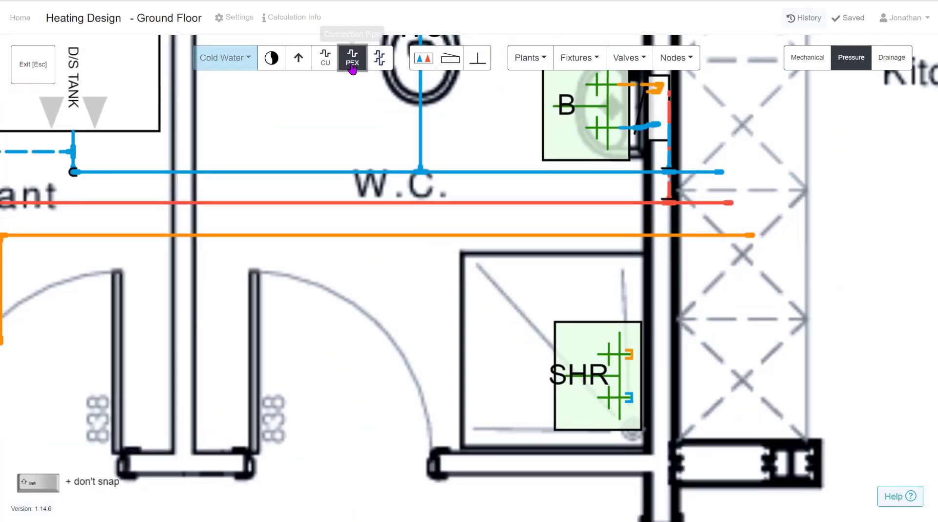
left_click(630, 400)
left_click(687, 398)
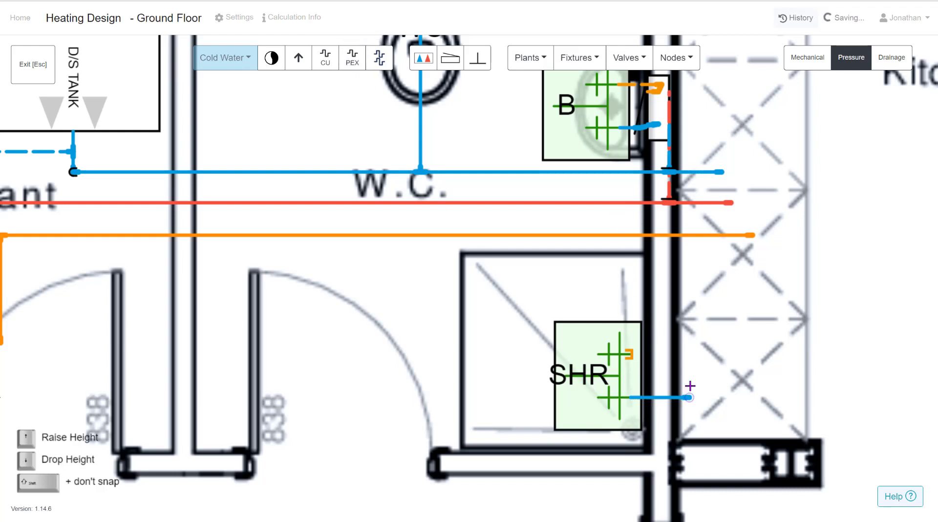
left_click(690, 173)
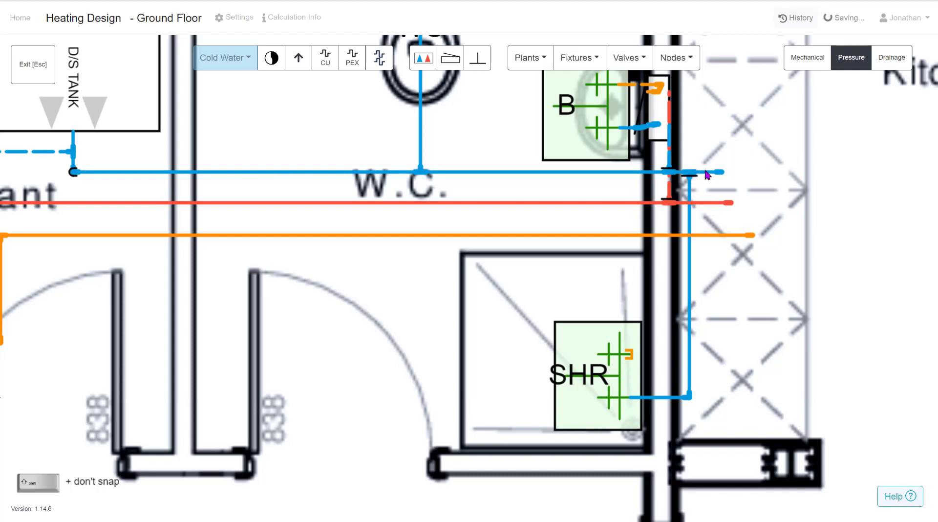
key("Escape")
left_click(710, 173)
key("Delete")
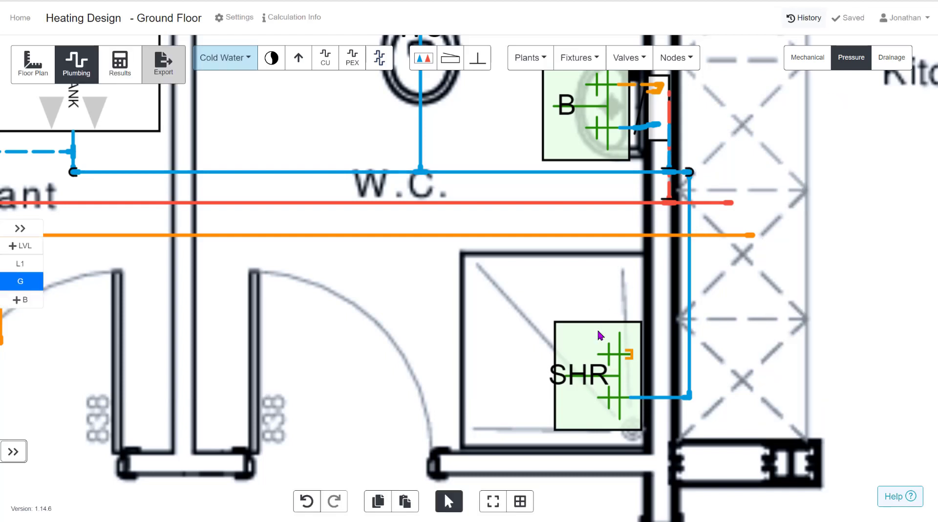
Run a copper hot water pipe from the main hot water pipe down inside the W.C. wall to the shower's warm inlet
left_click(244, 59)
left_click(242, 101)
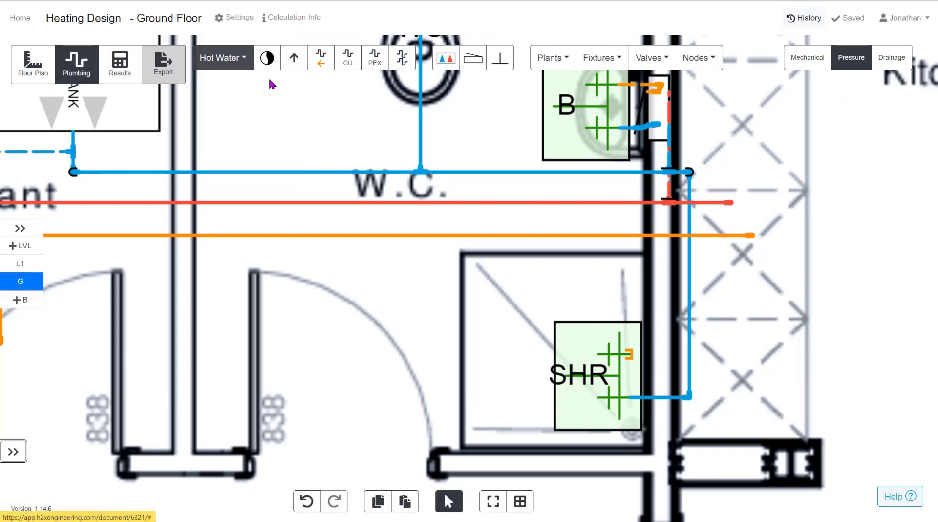
left_click(339, 59)
scroll(657, 267, "up", 3)
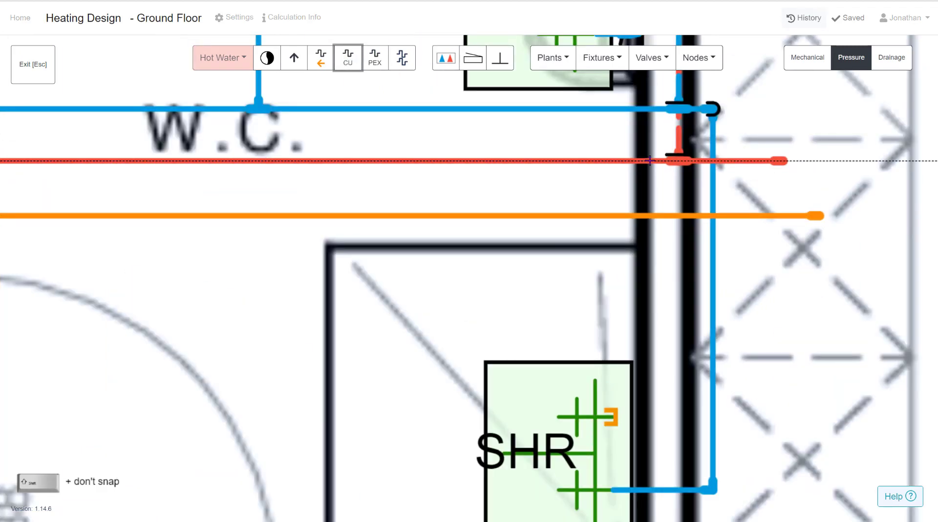
left_click(644, 164)
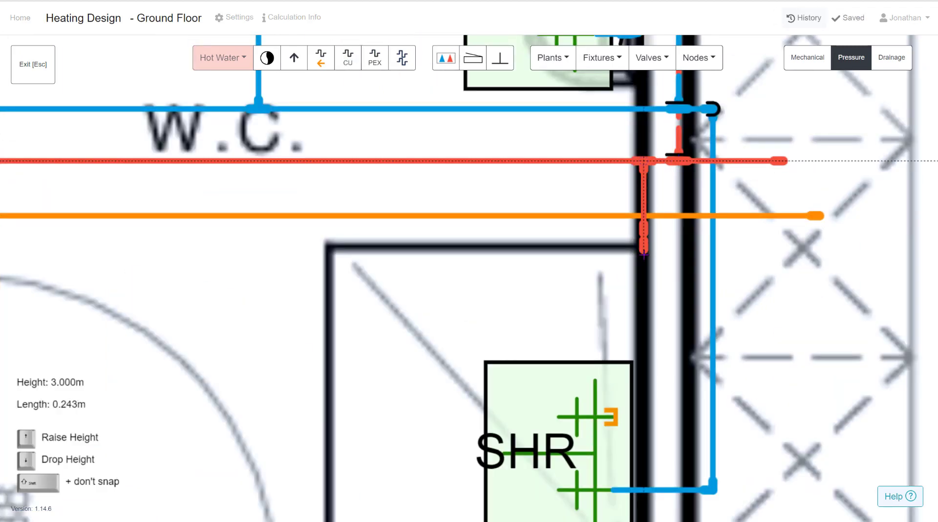
scroll(614, 412, "up", 5)
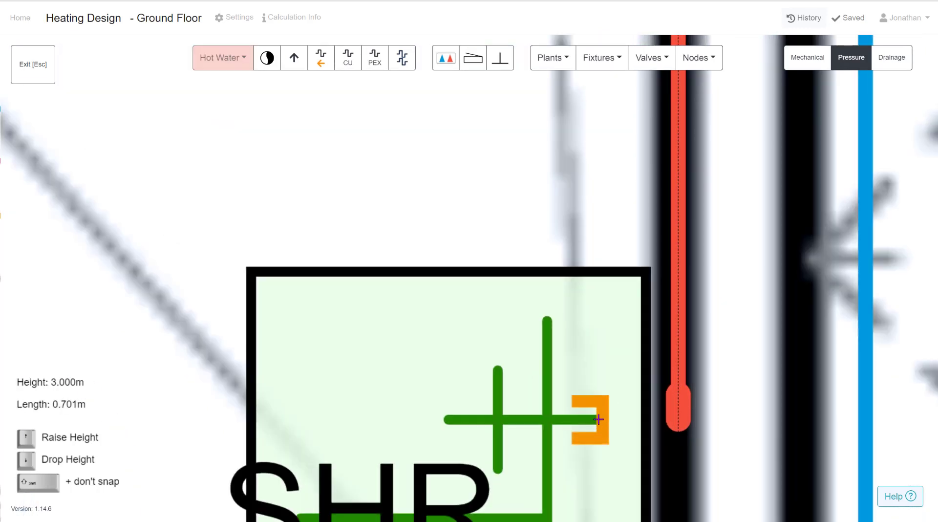
scroll(596, 421, "up", 1)
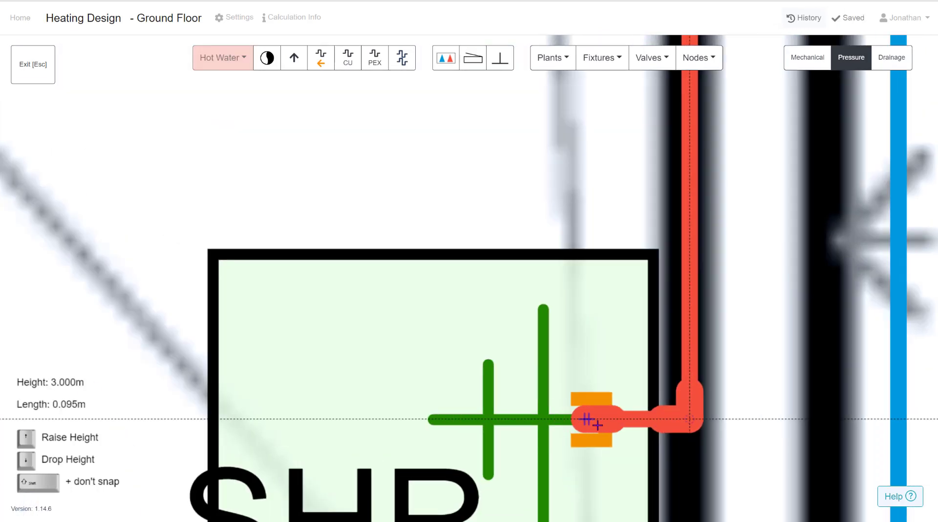
left_click(593, 420)
scroll(593, 384, "down", 5)
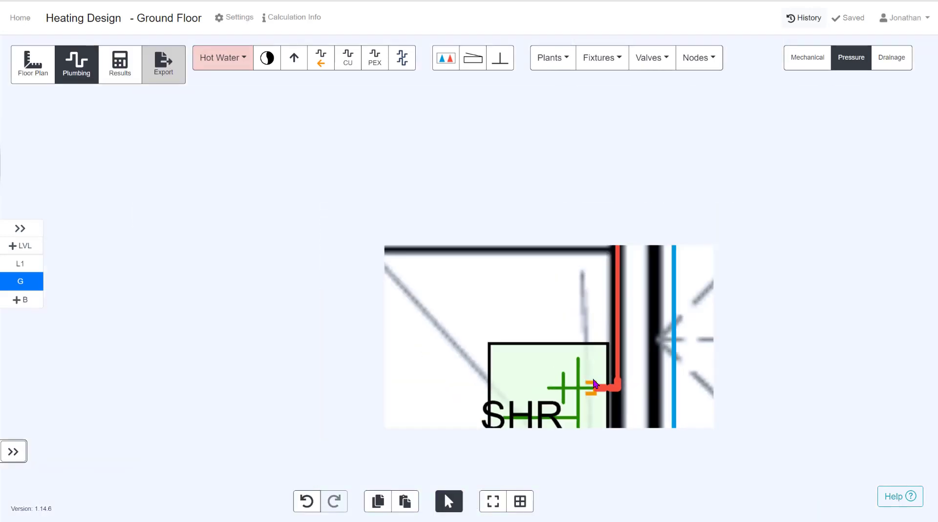
Allow other systems to connect to the shower's warm water inlet and attach the hot water pipe's loose end to it
left_click(577, 408)
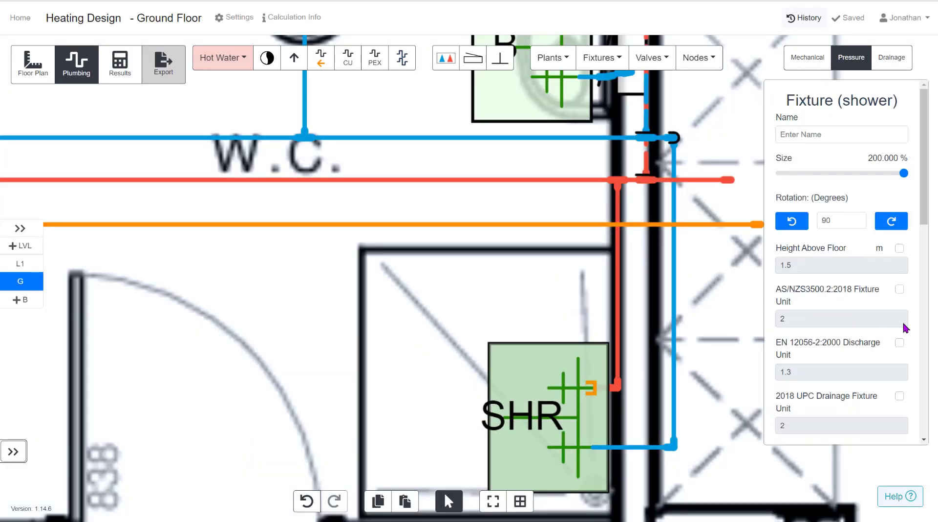
scroll(827, 299, "down", 6)
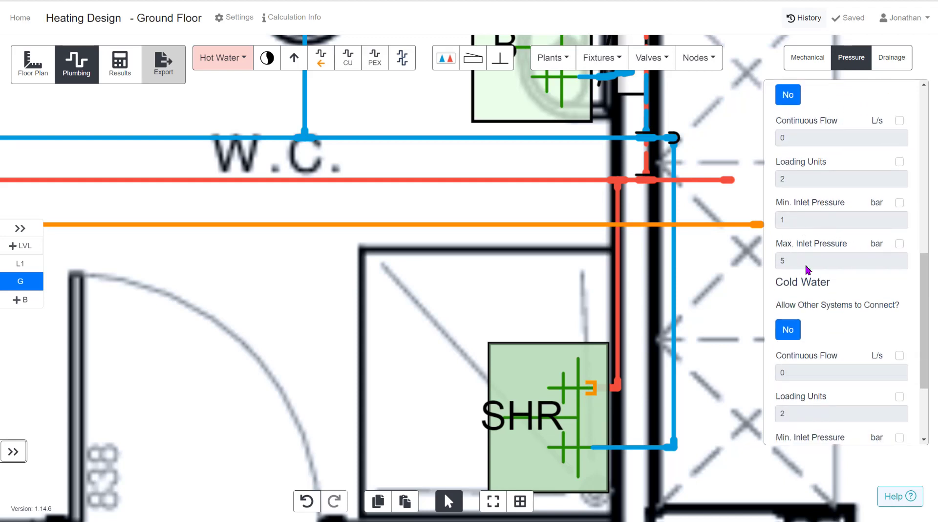
scroll(806, 269, "up", 3)
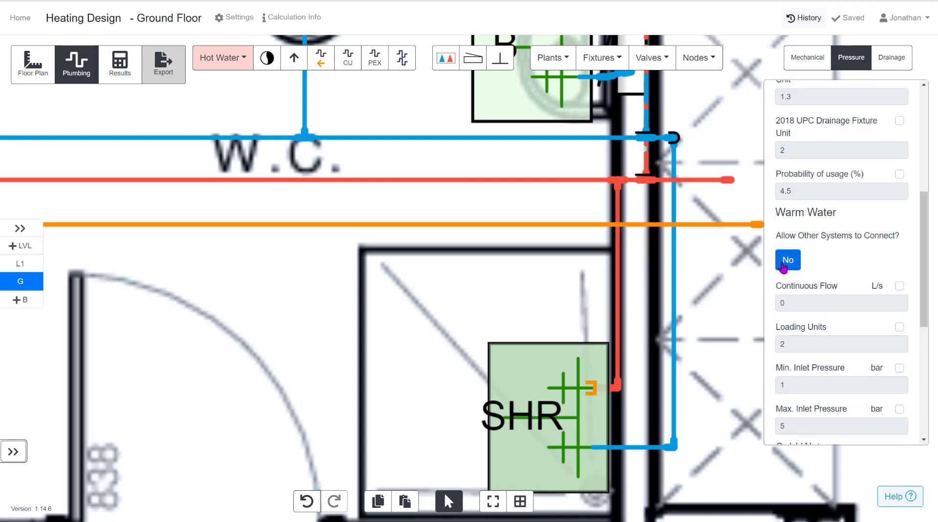
left_click(783, 264)
left_click(490, 287)
scroll(590, 395, "up", 5)
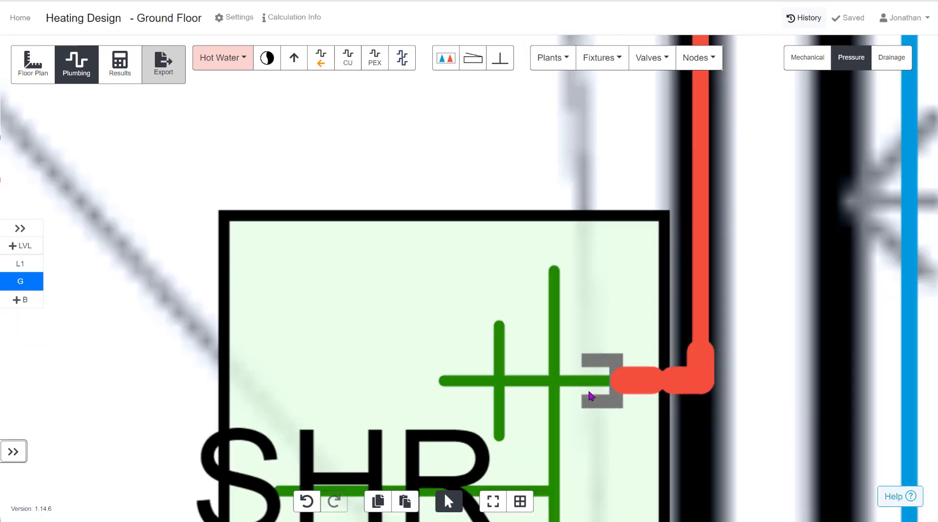
left_click_drag(616, 380, 599, 380)
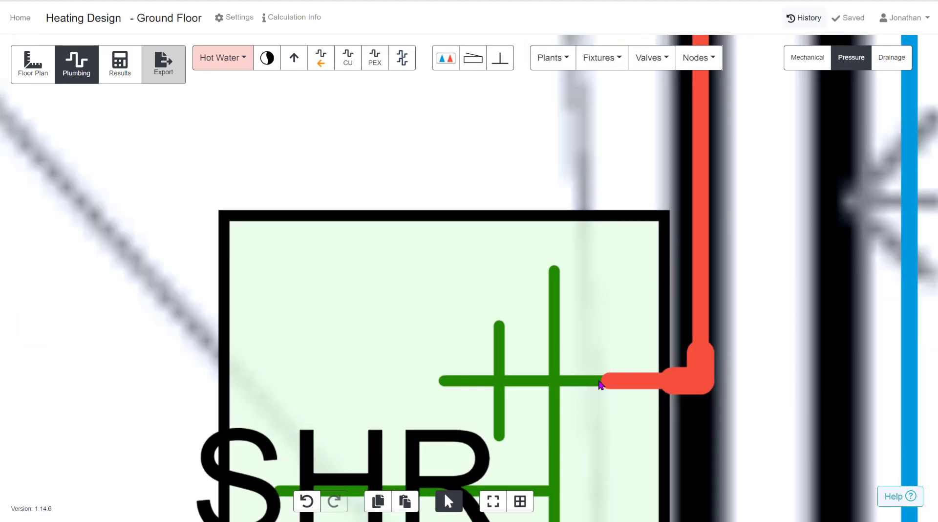
scroll(600, 384, "down", 8)
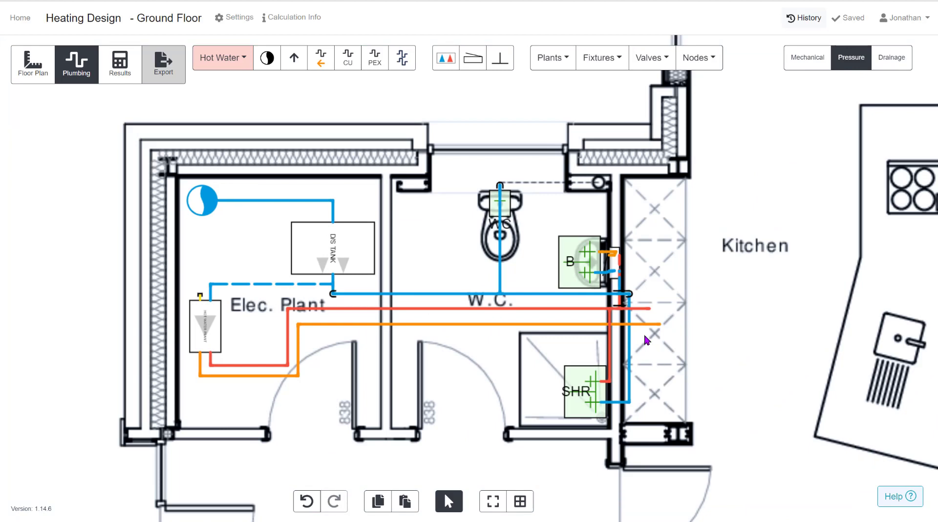
Link the main hot water pipe to the return pipe with a short copper hot water pipe just beyond the W.C. wall
scroll(635, 317, "up", 5)
scroll(646, 306, "up", 2)
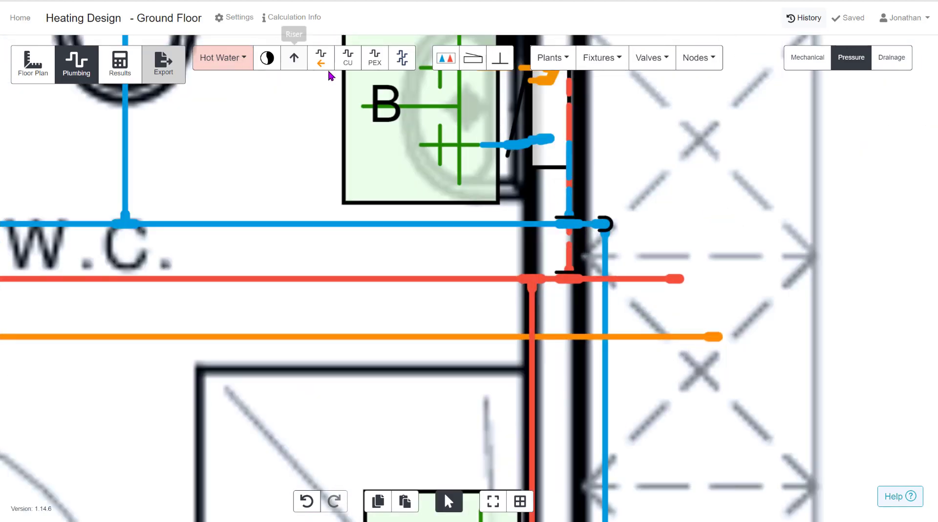
left_click(348, 57)
left_click(627, 278)
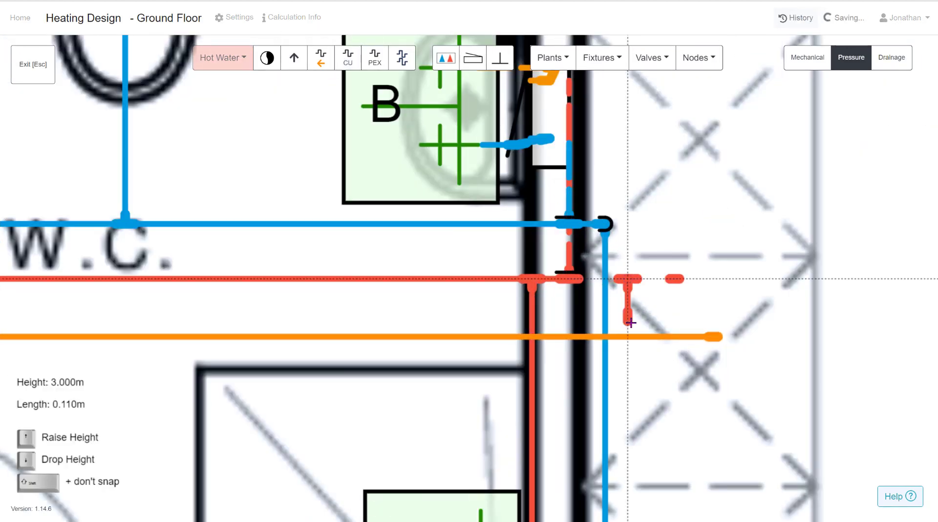
left_click(628, 336)
key("Escape")
Delete the surplus capped ends of the hot water and return pipes beyond their connecting link
left_click(679, 285)
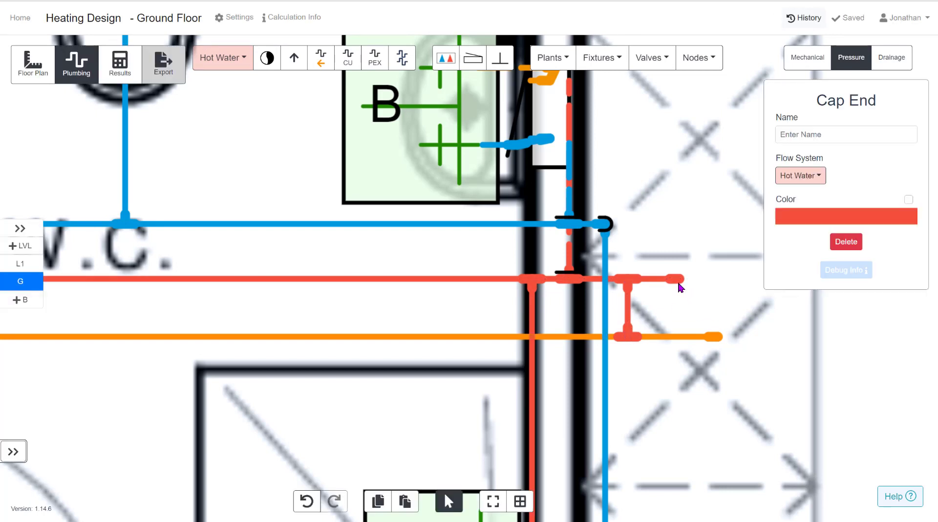
key("Delete")
left_click(684, 334)
key("Delete")
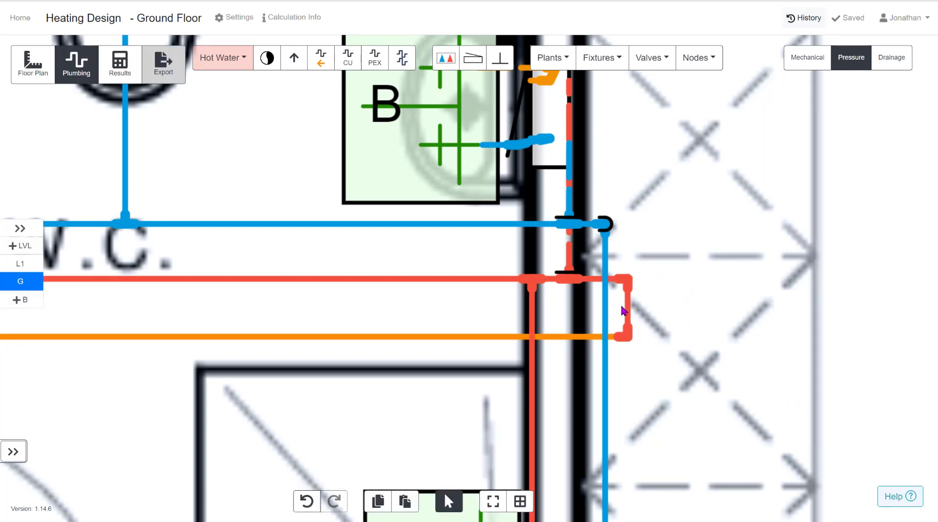
Place a balancing valve on the hot water return pipe's horizontal run beneath the hot water plant
scroll(634, 312, "down", 5)
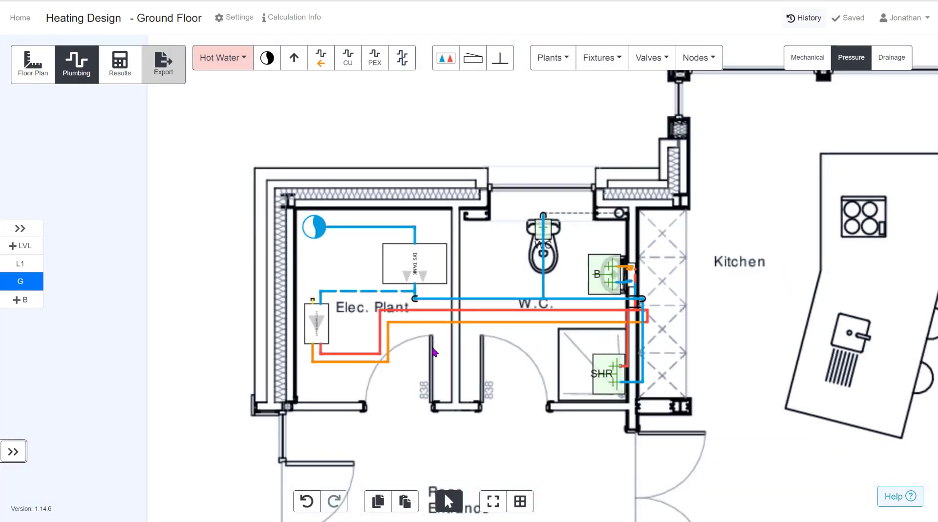
scroll(400, 330, "up", 5)
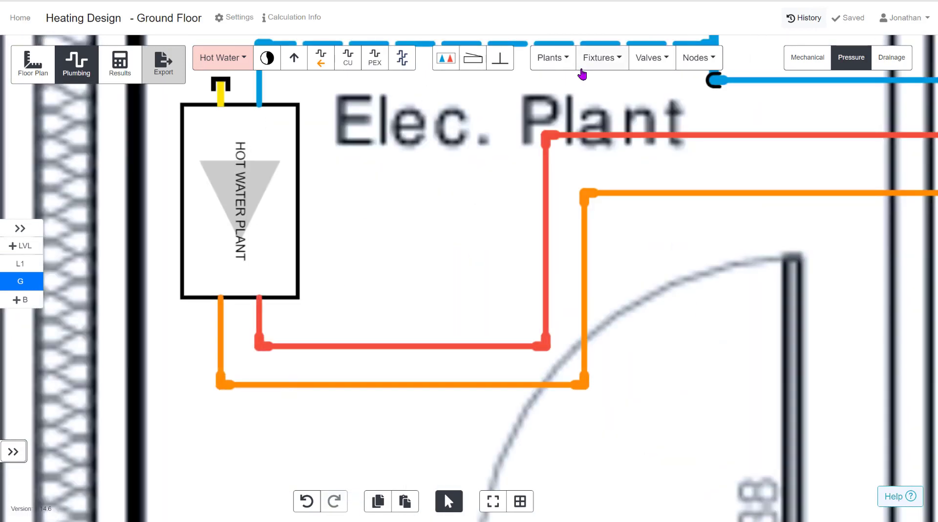
left_click(651, 66)
left_click(672, 148)
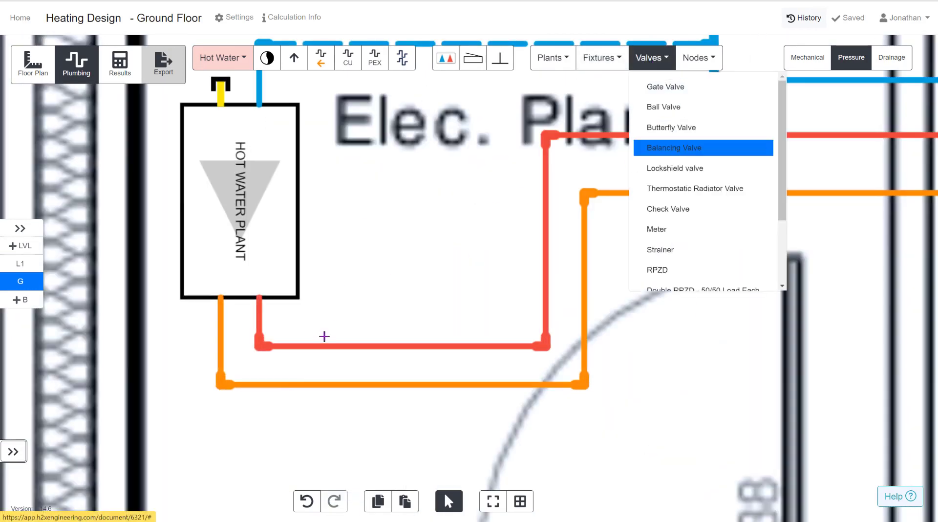
left_click(309, 386)
scroll(345, 361, "down", 3)
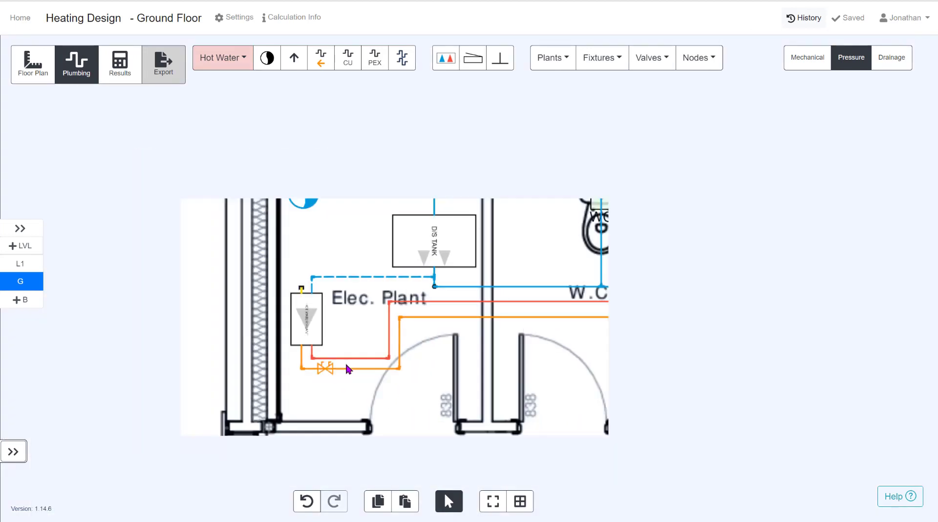
Open the calculation results for the ground floor plumbing
left_click(120, 62)
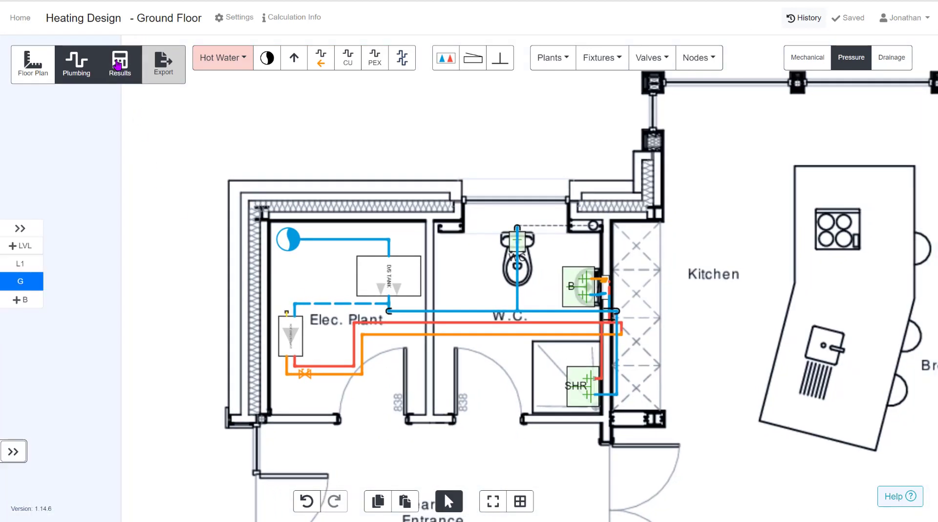